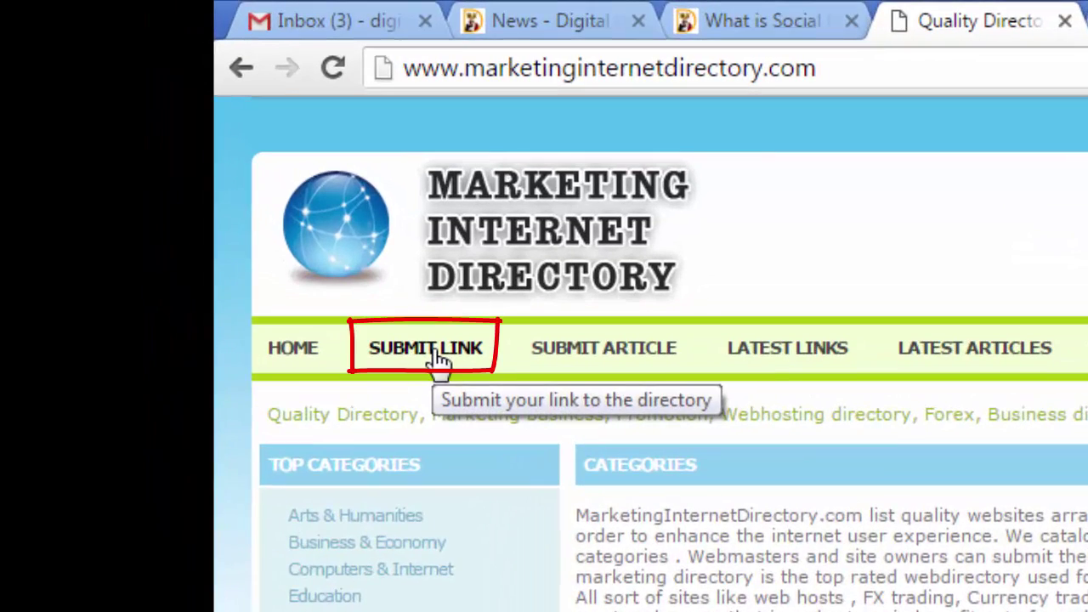
Bring up the Submit Link form and review its fields and Category dropdown options.
click(437, 357)
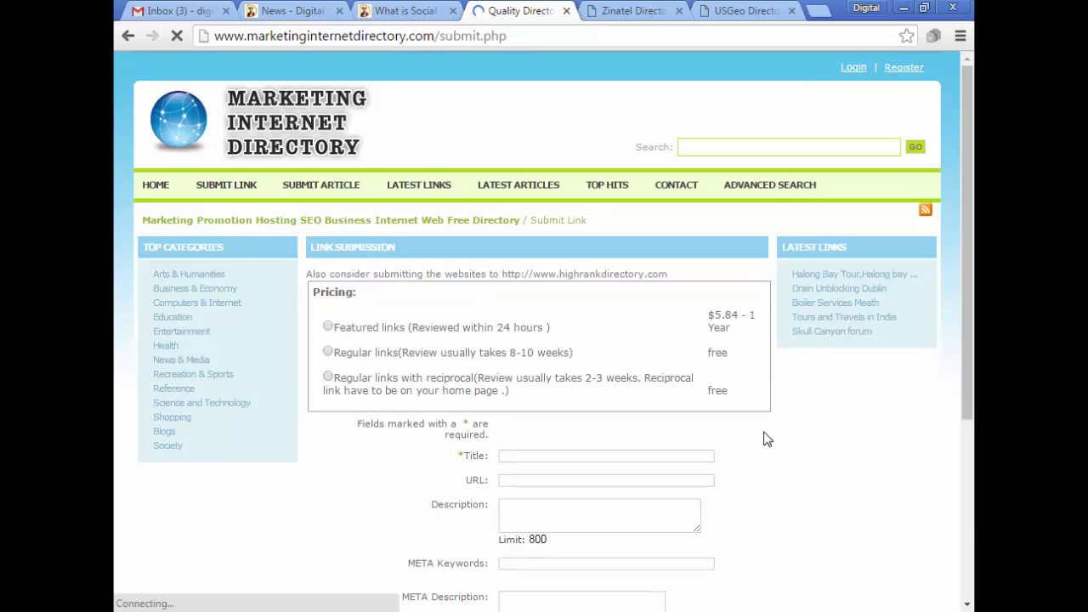
scroll(786, 433, down, 3)
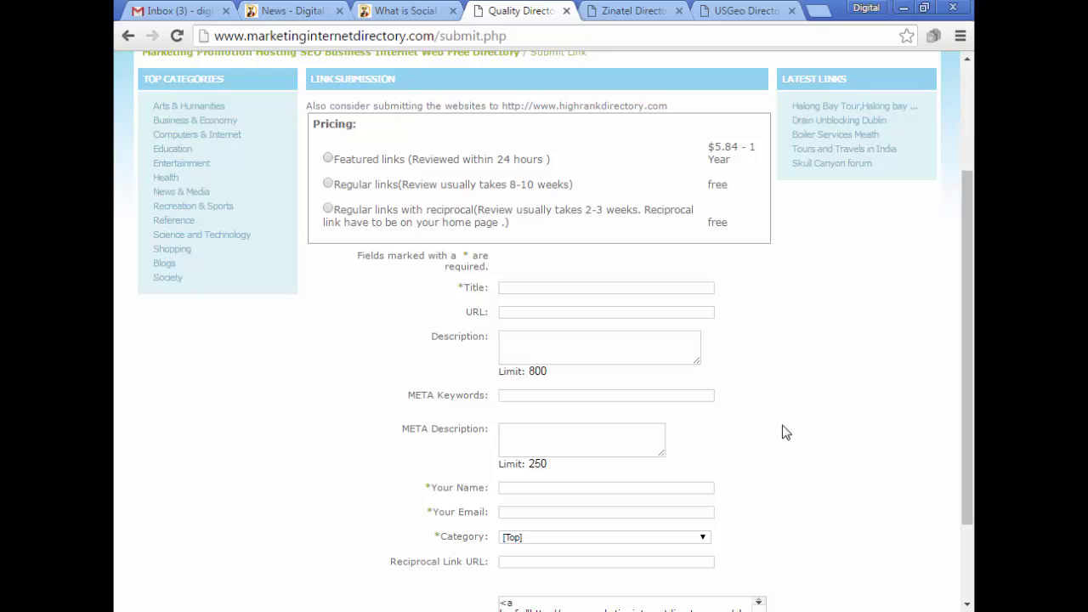
scroll(784, 432, down, 3)
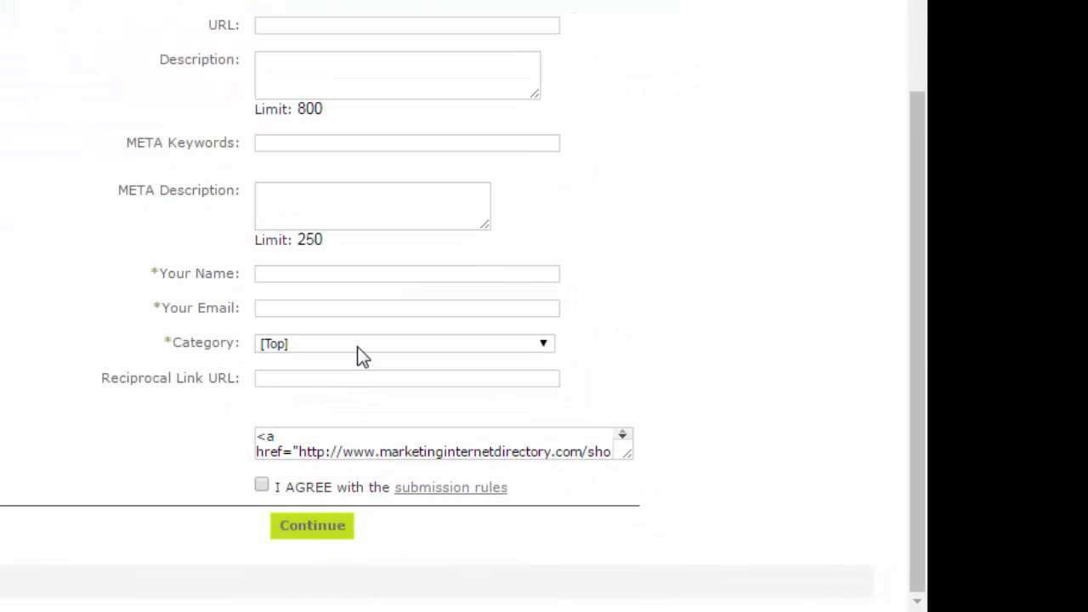
click(362, 344)
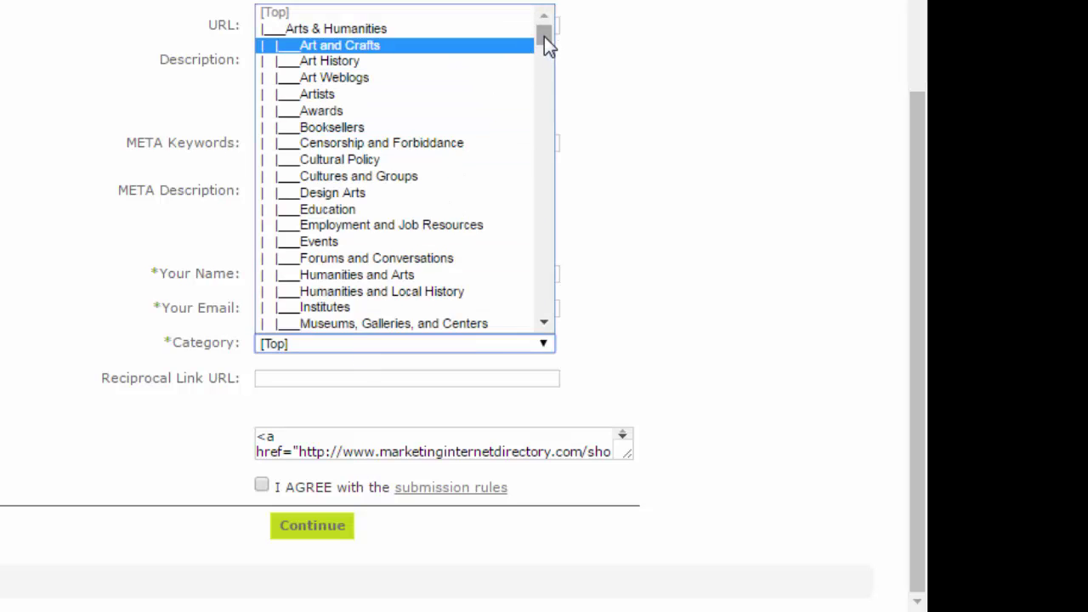
click(899, 239)
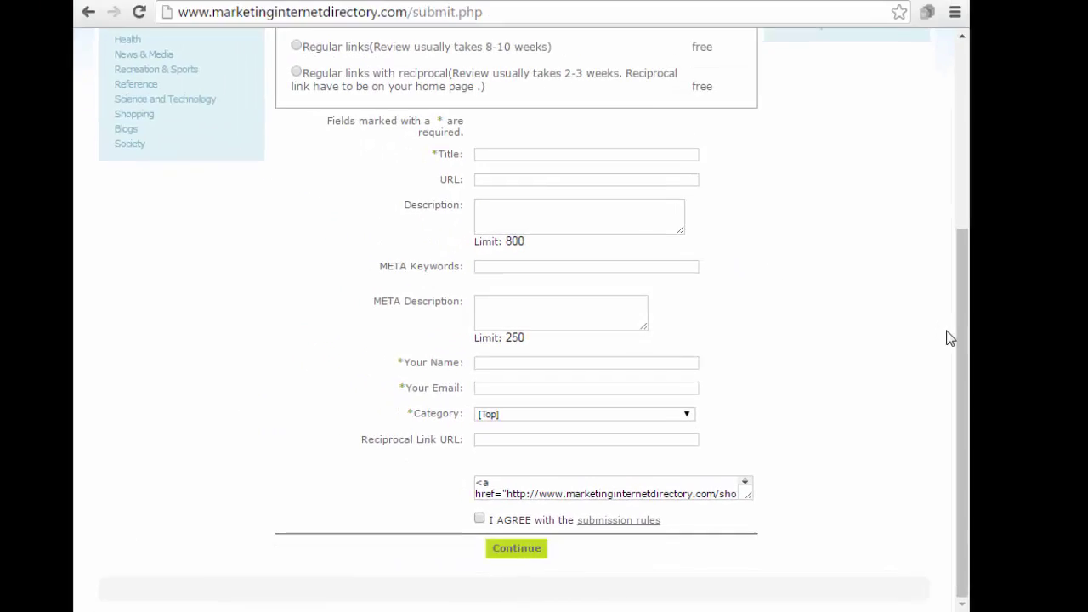
drag(966, 348, 939, 152)
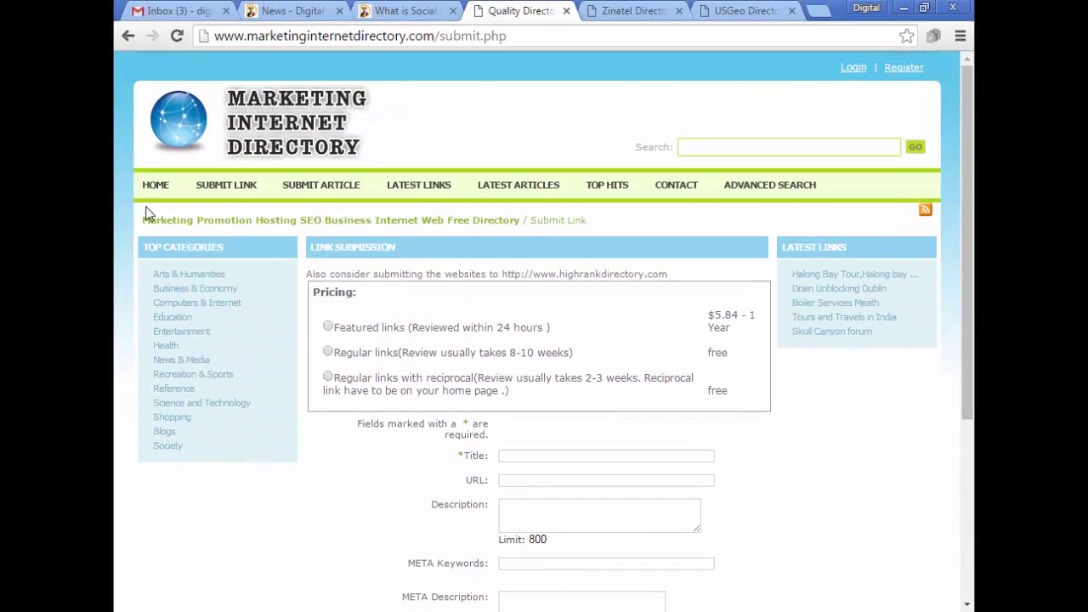
Navigate from the directory home page through Education to Educational Online Courses.
click(156, 185)
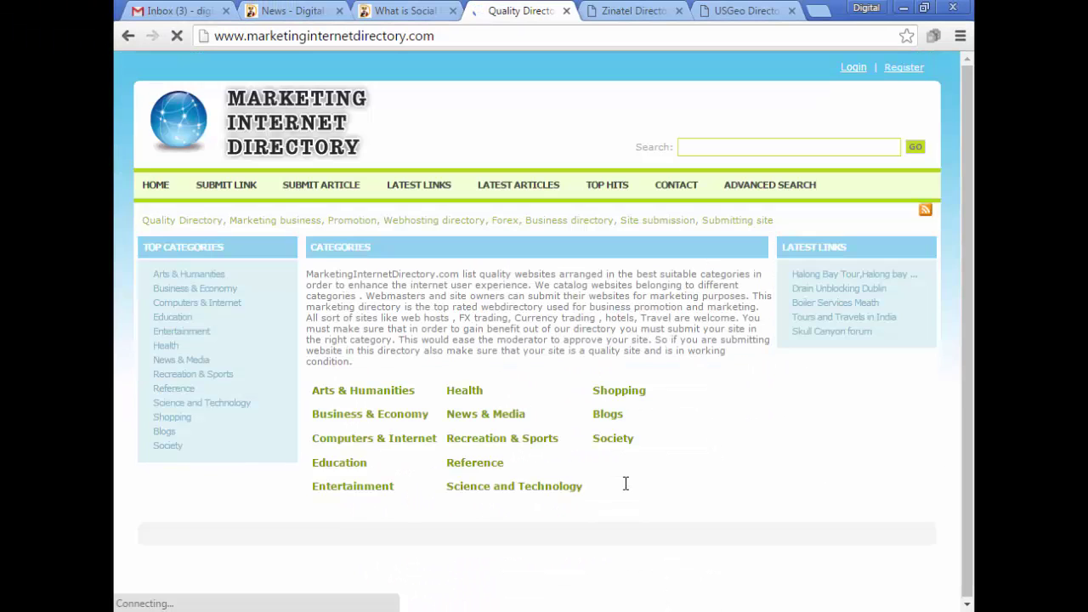
click(337, 472)
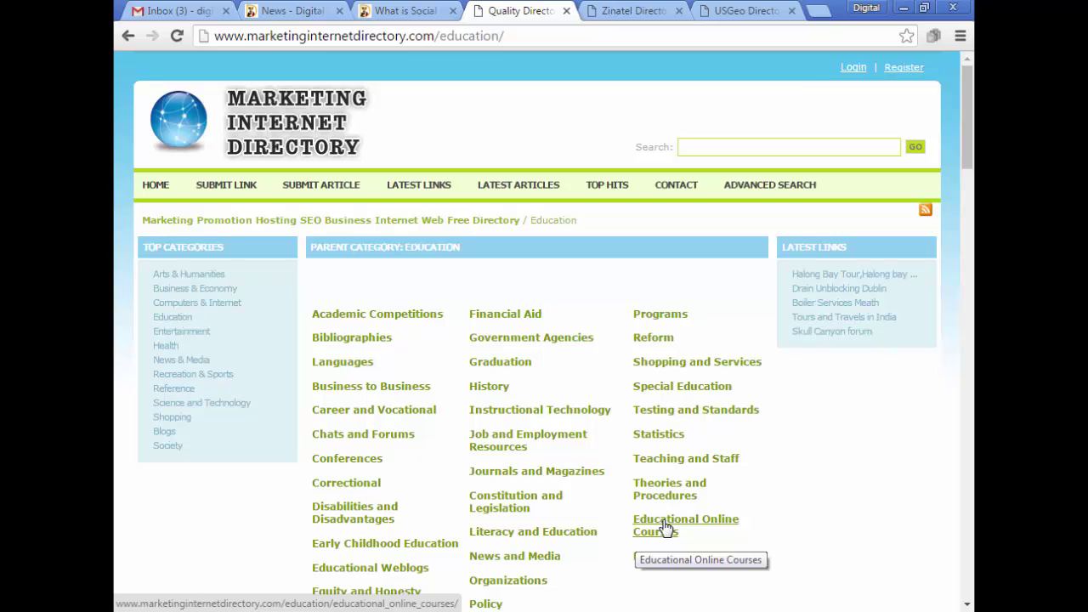
click(665, 528)
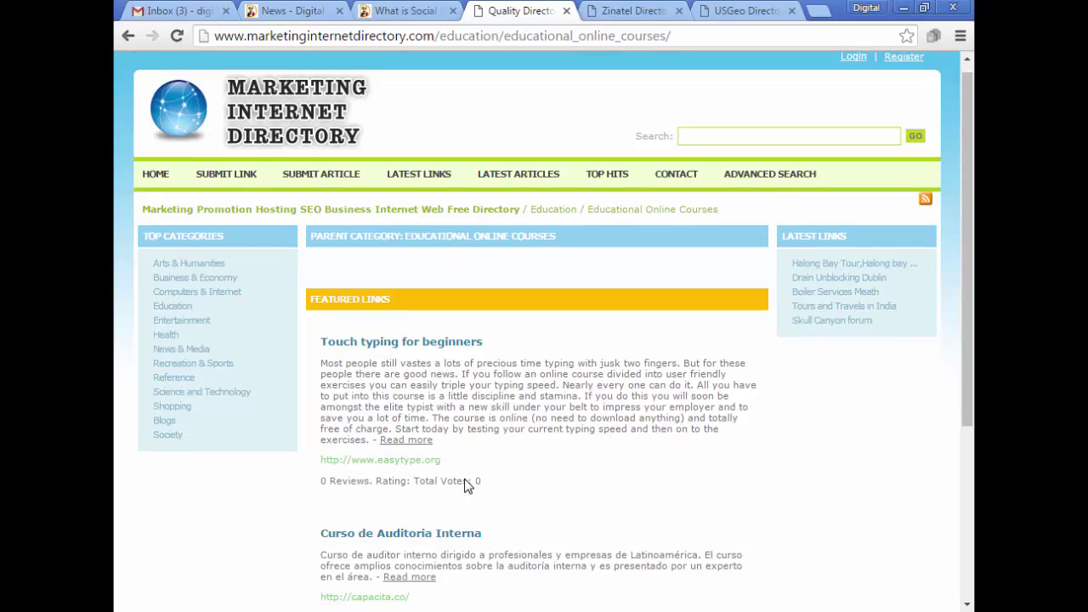
scroll(466, 480, down, 3)
scroll(472, 497, up, 3)
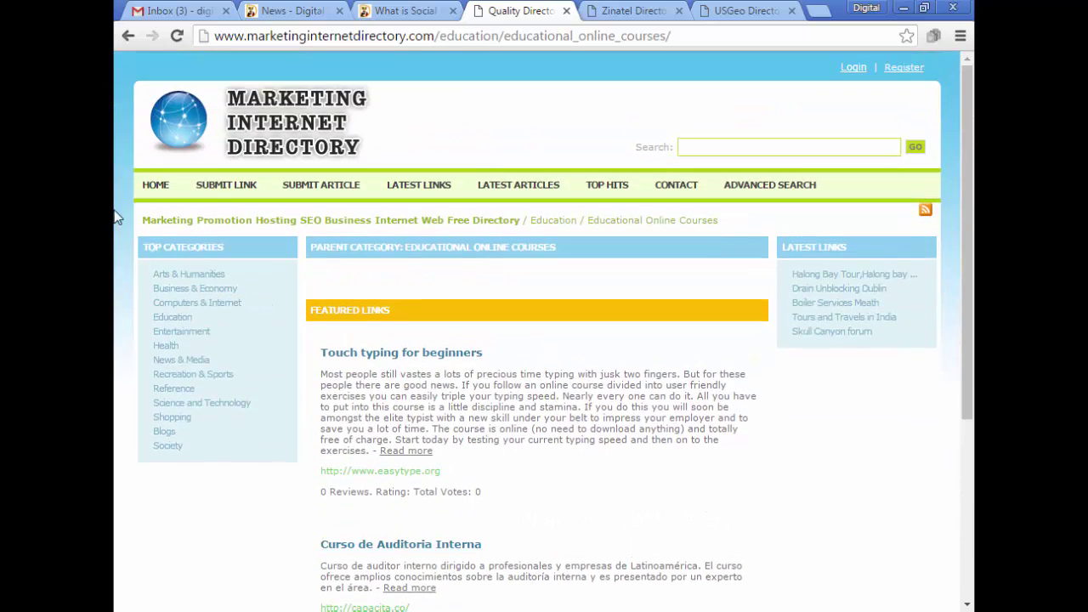
Start a link submission from this category and check Educational Online Courses is preset.
click(217, 193)
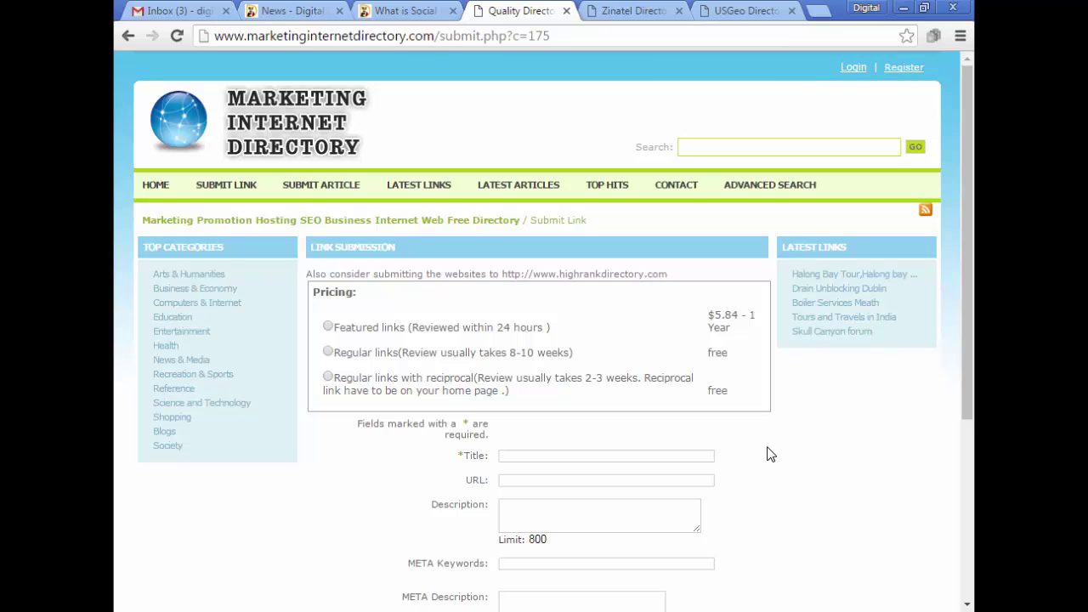
scroll(766, 455, down, 3)
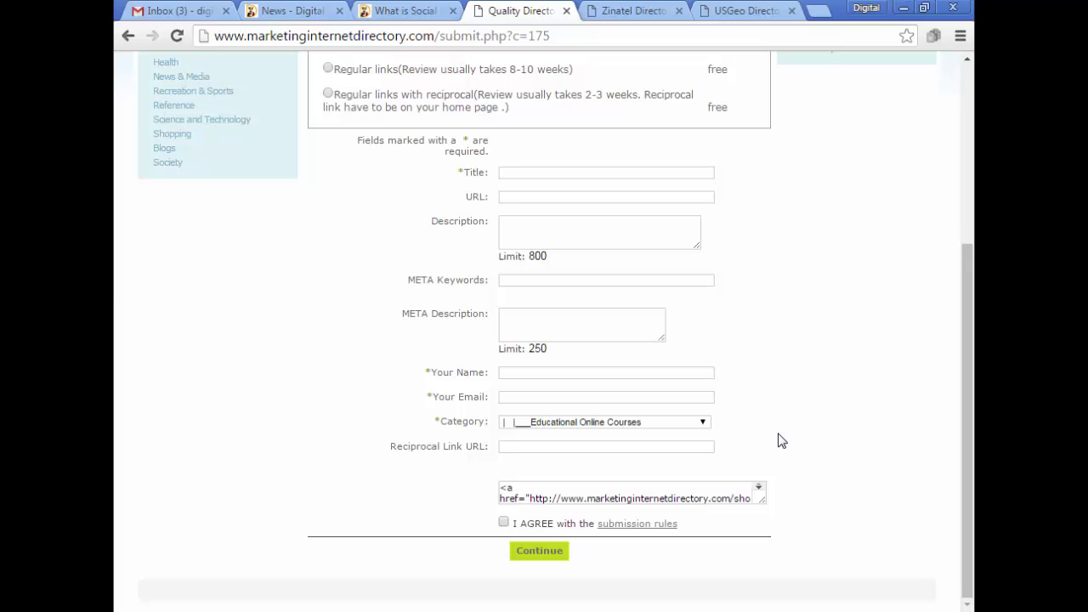
drag(966, 404, 945, 269)
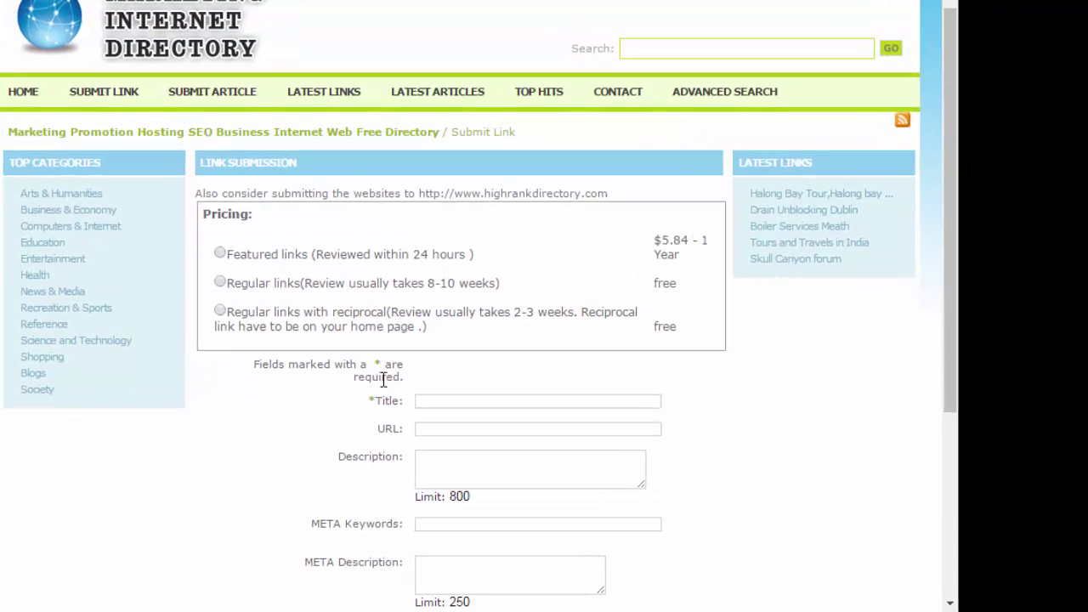
Select the free Regular links pricing plan.
scroll(492, 444, down, 3)
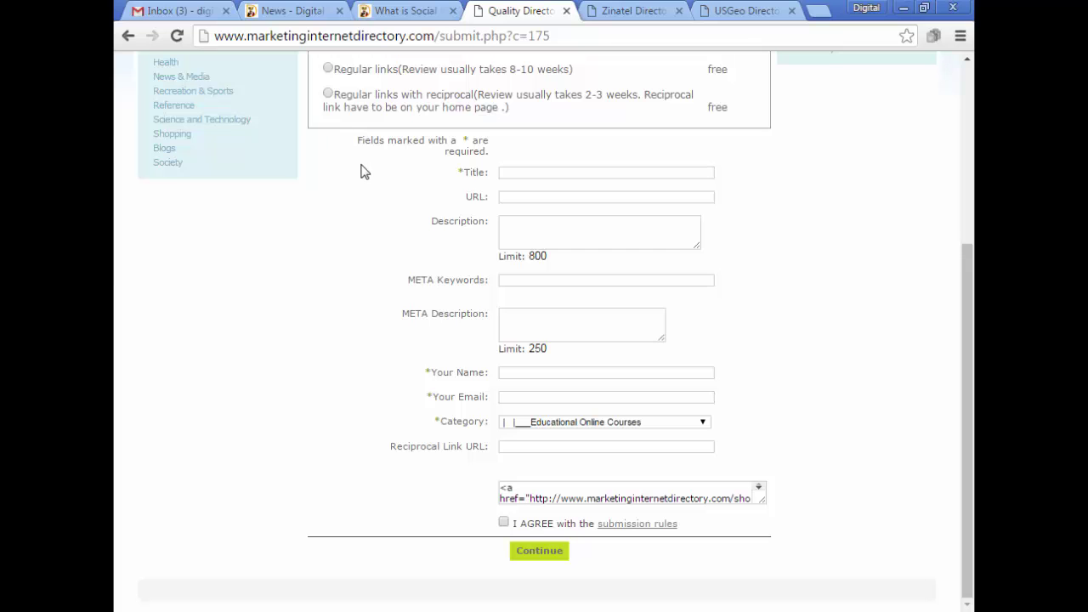
scroll(363, 170, up, 2)
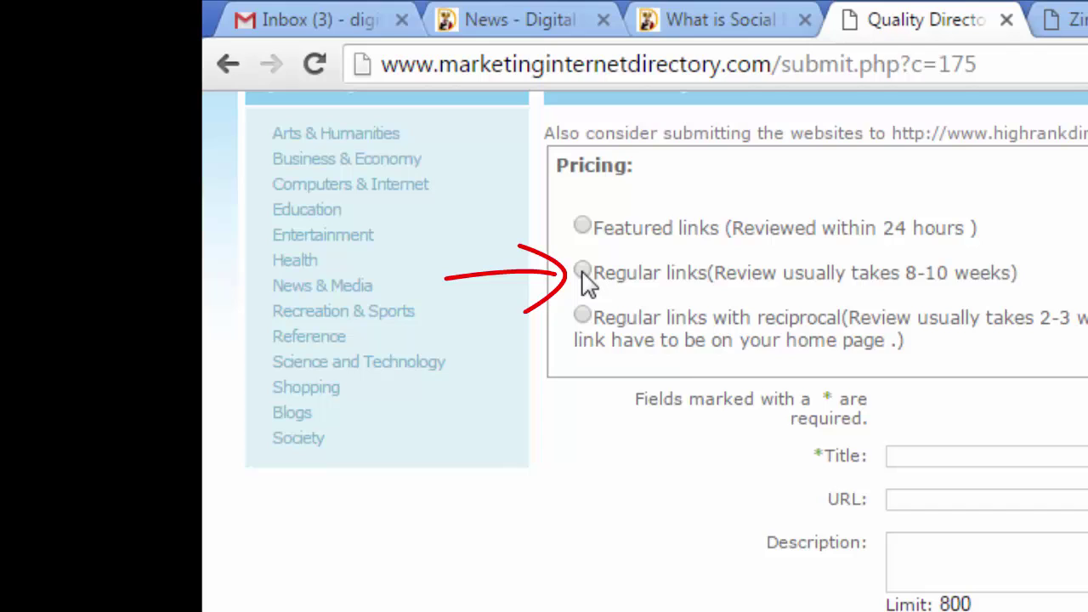
click(582, 271)
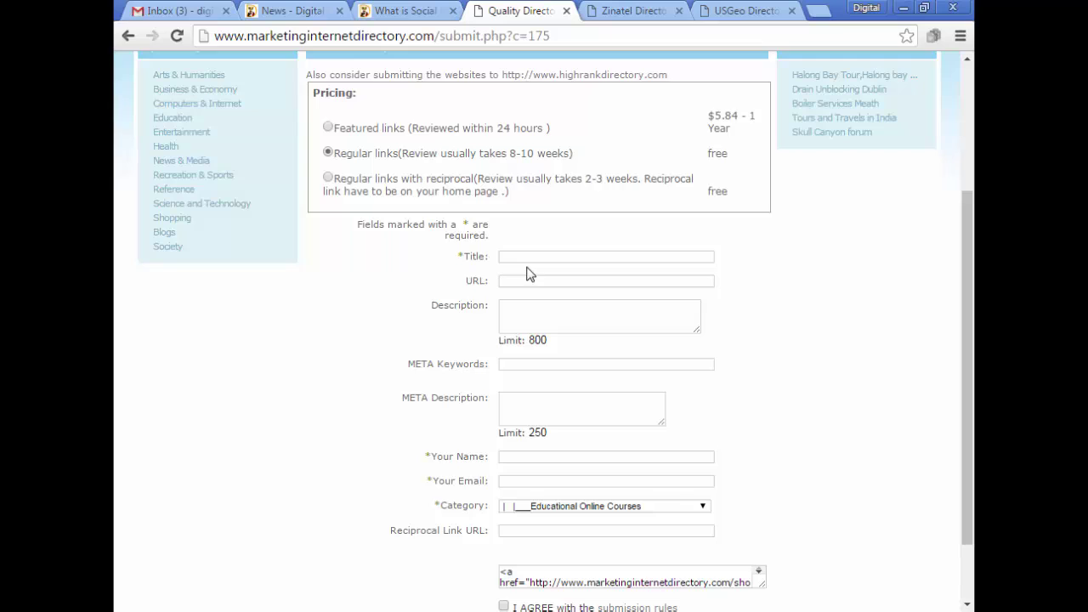
Bring up the Word article and scroll to its keyword and description text.
scroll(527, 272, down, 1)
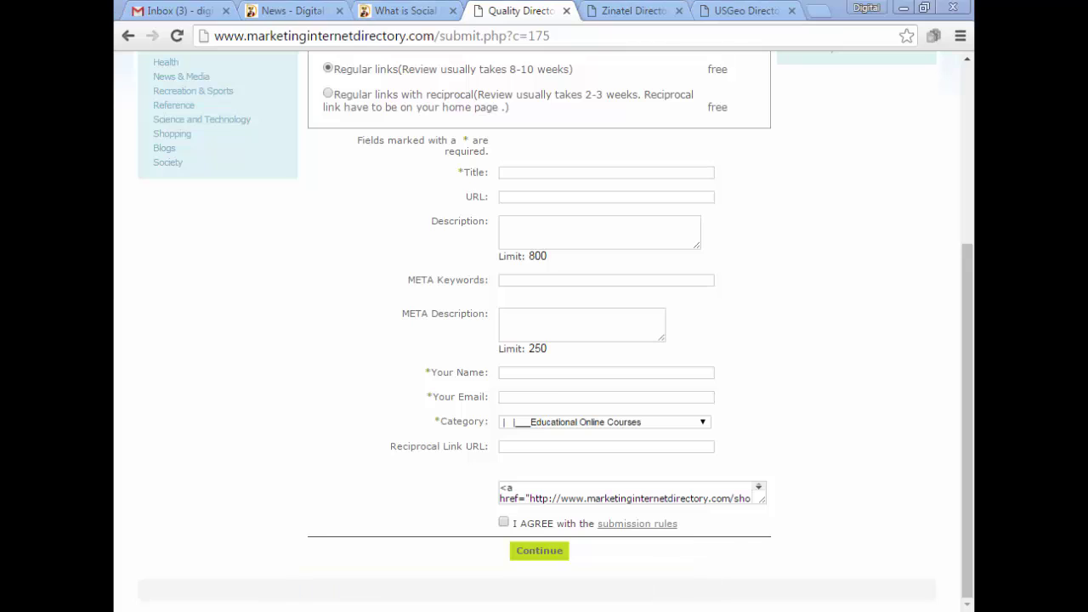
key(alt+Tab)
scroll(326, 425, down, 3)
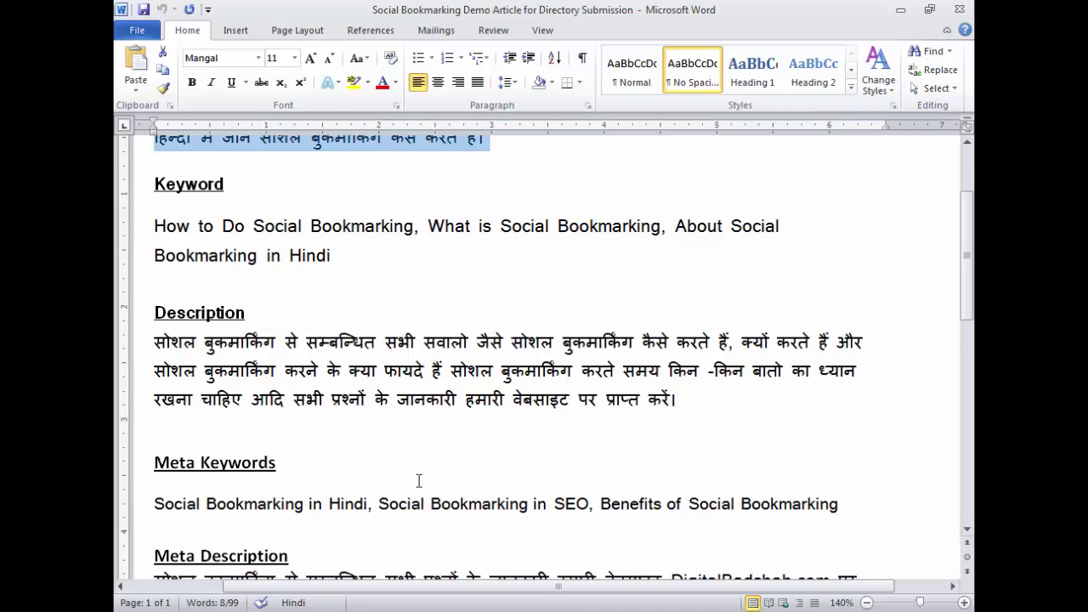
Copy the article's Hindi title line from Word into the form's Title field.
key(alt+Tab)
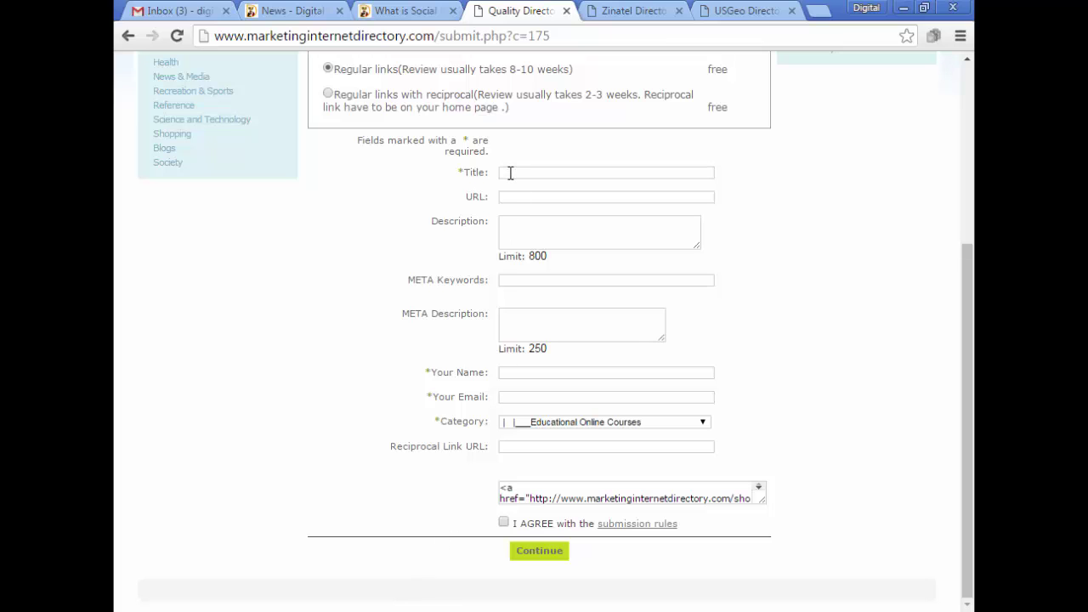
key(alt+Tab)
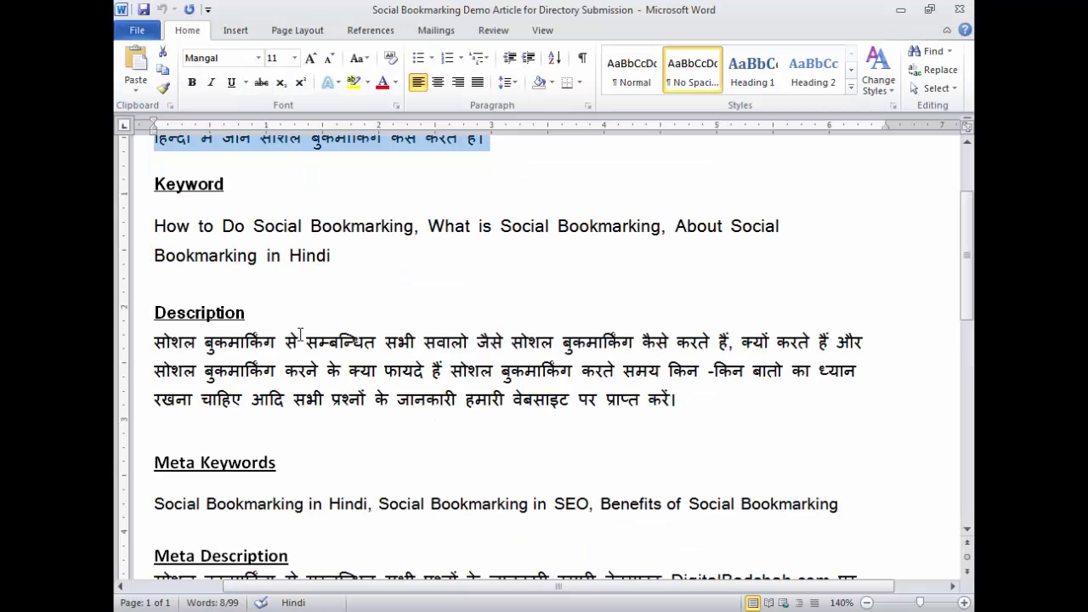
triple_click(256, 248)
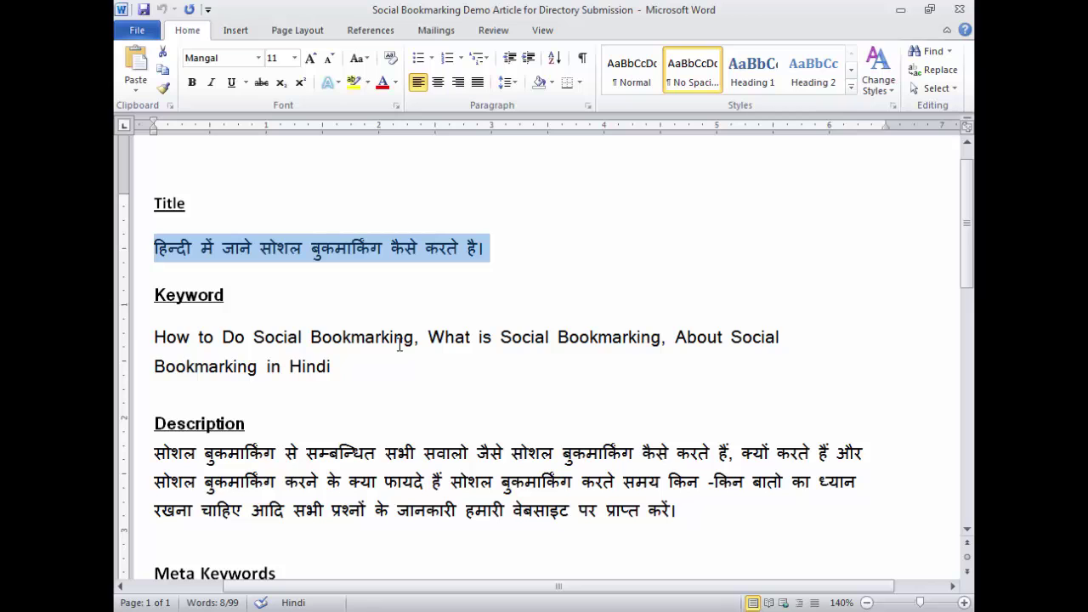
key(alt+Tab)
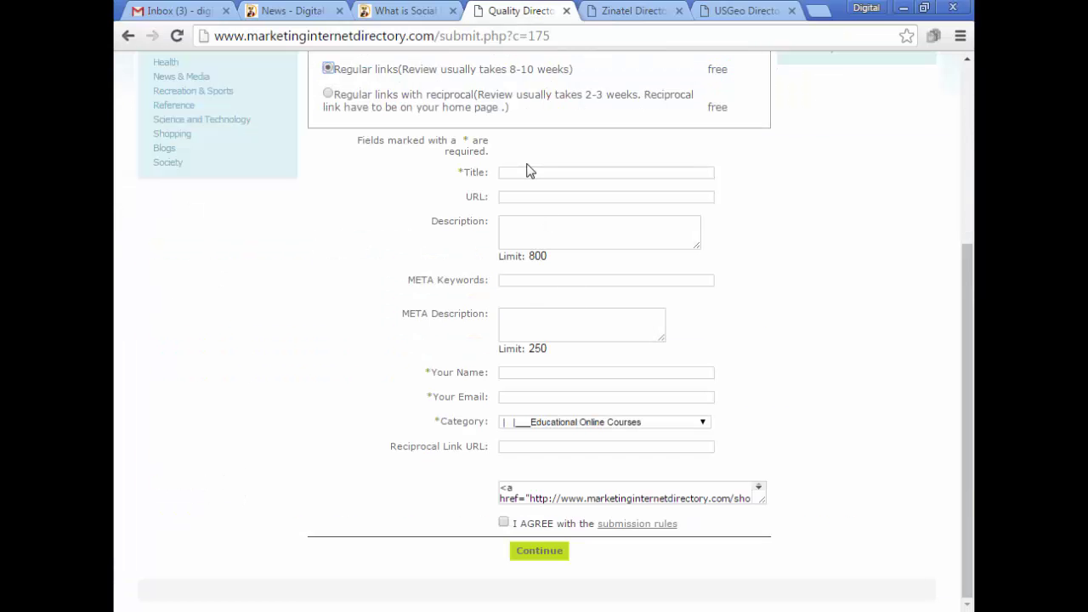
click(527, 173)
text(हिन्दी मे जाने सोशल बुकमार्किंग कैसे करते है।)
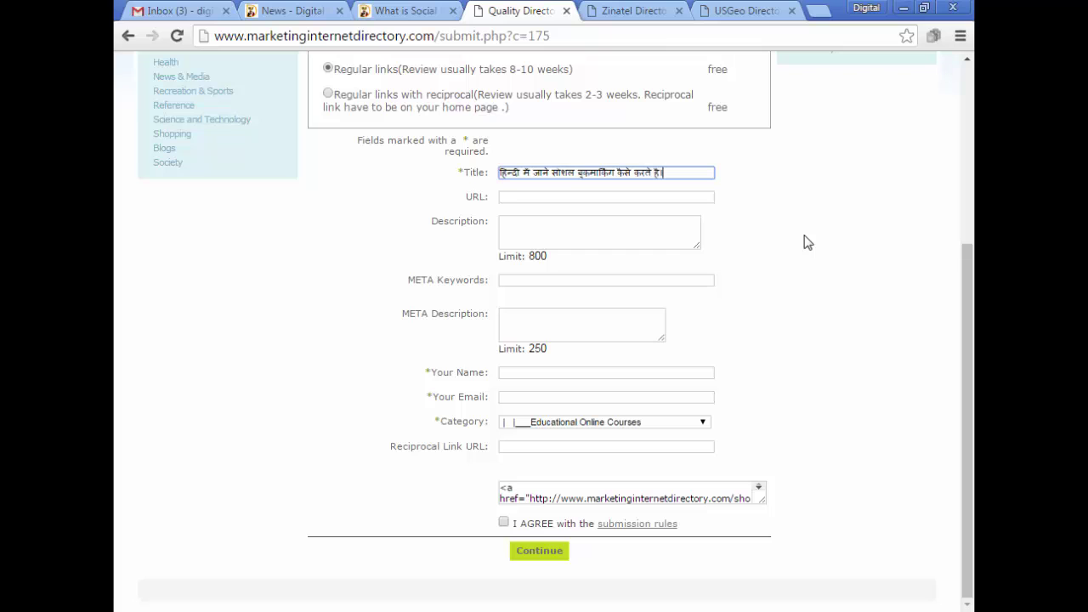
Paste the digitalbadshah.com article address into URL, then put placeholder text in Description.
click(512, 199)
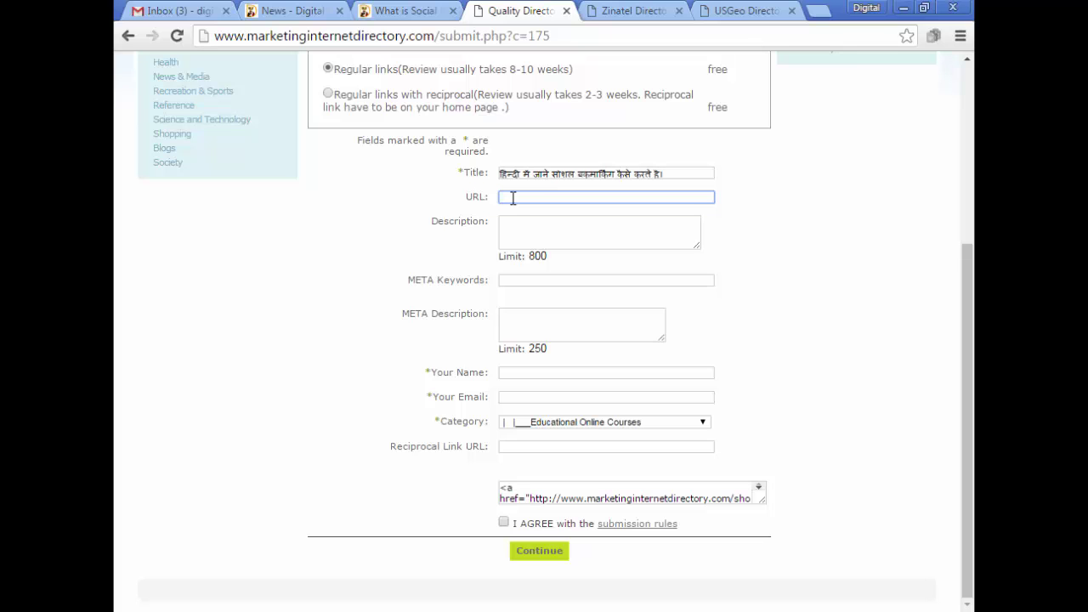
click(400, 11)
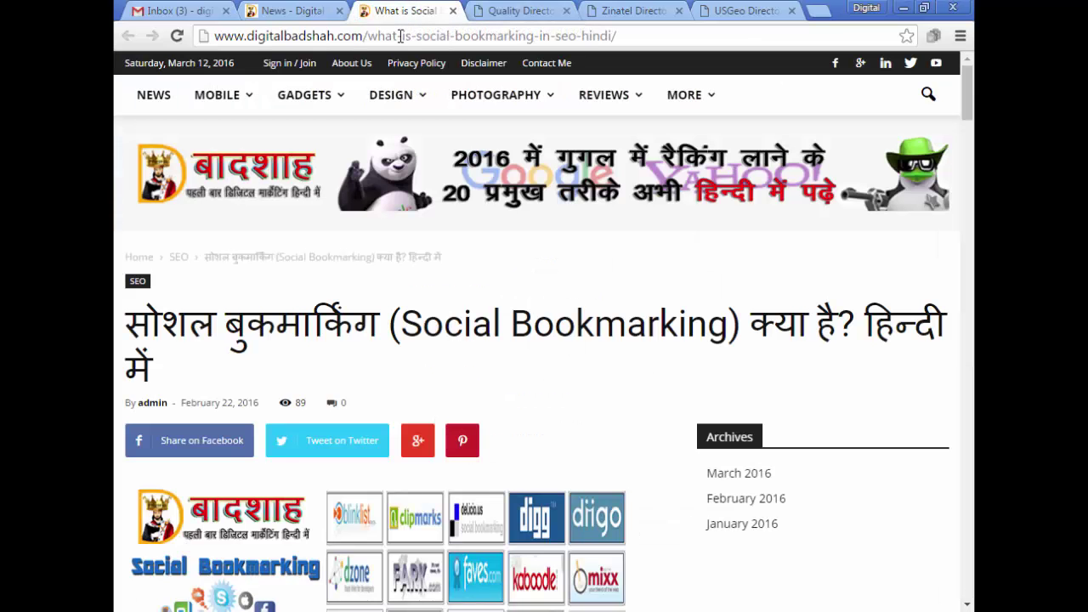
click(399, 36)
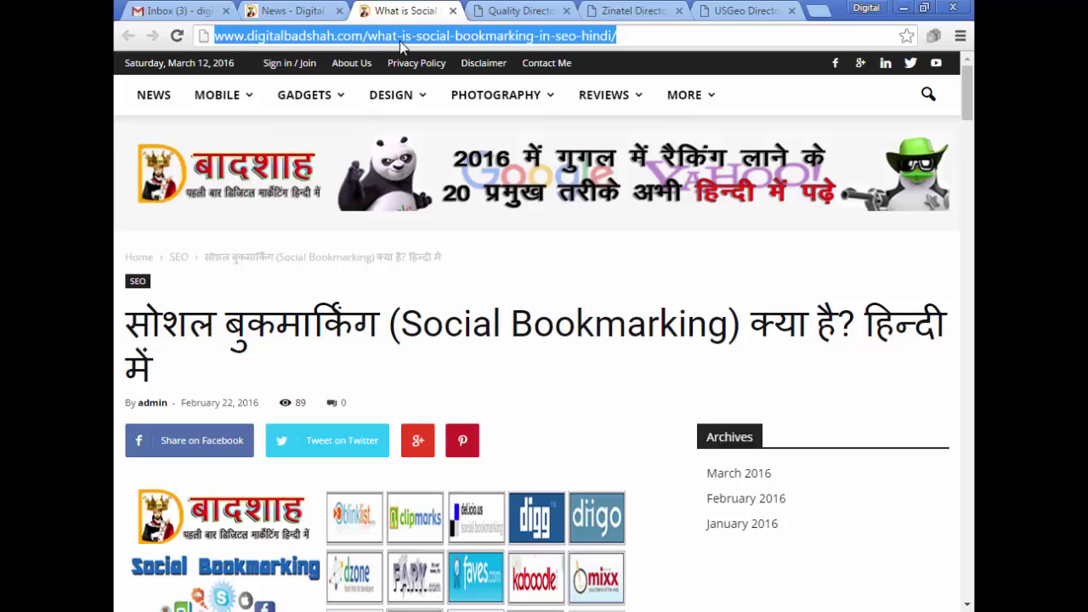
click(514, 11)
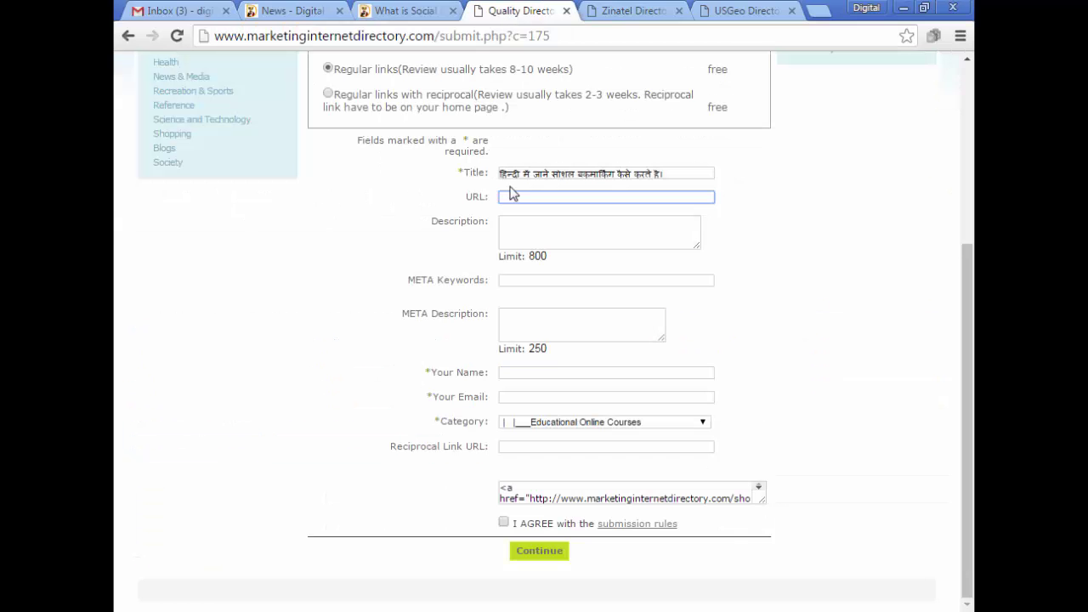
key(ctrl+v)
click(532, 225)
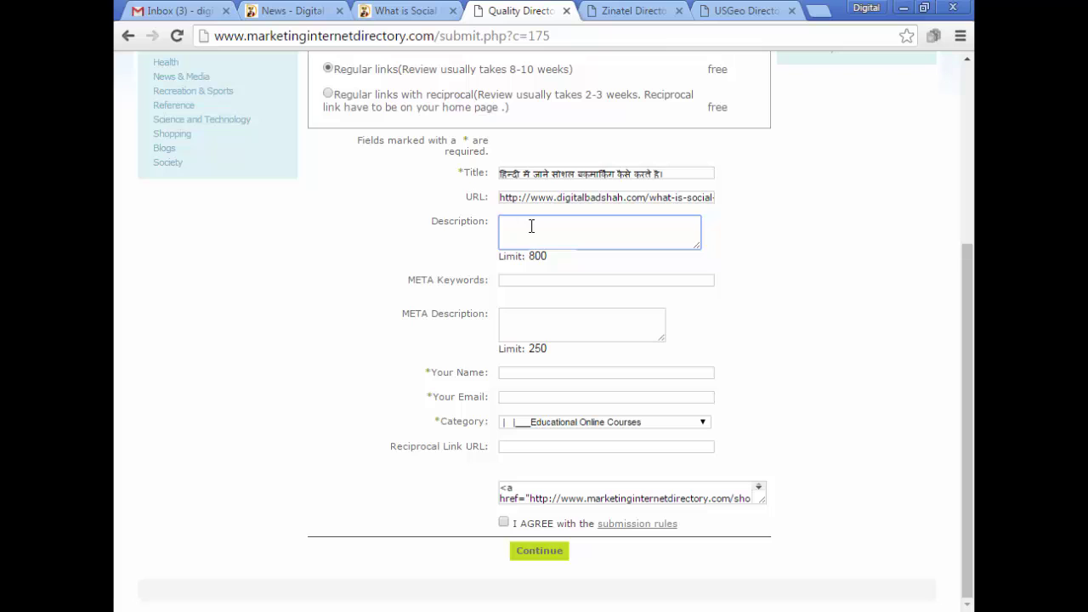
text(hfgh)
Replace the stray Description text with the Hindi Description paragraph copied from Word.
drag(526, 223, 480, 224)
key(BackSpace)
key(alt+Tab)
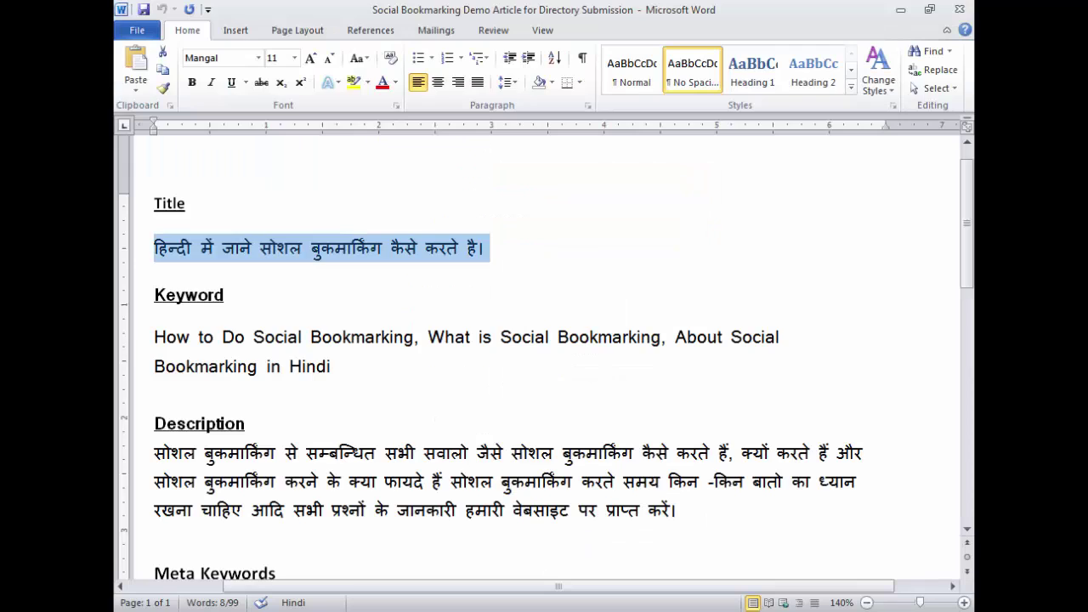
scroll(161, 425, down, 1)
click(153, 397)
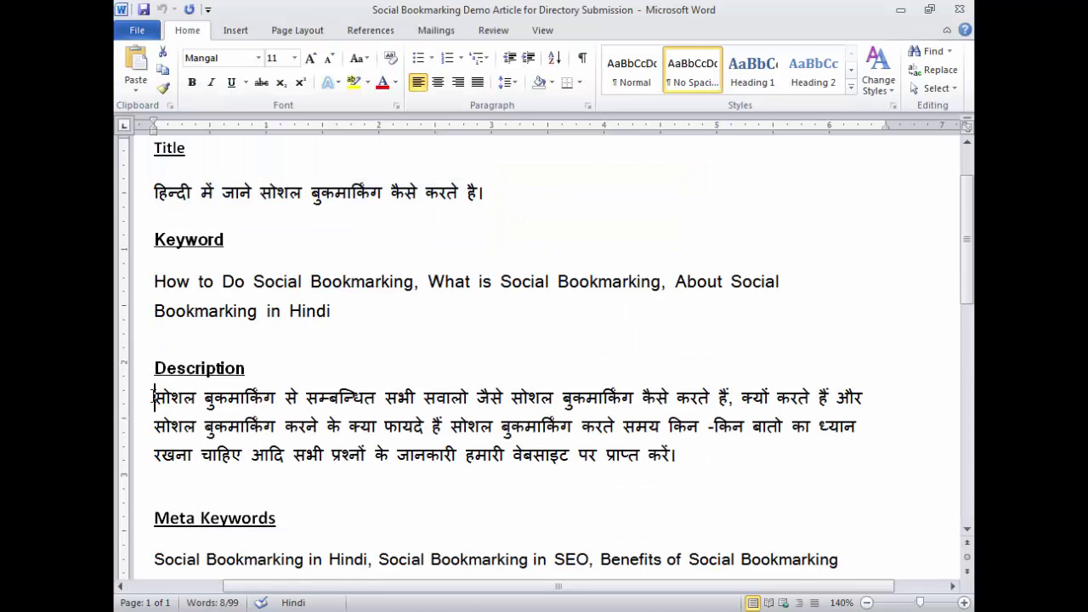
drag(153, 397, 675, 459)
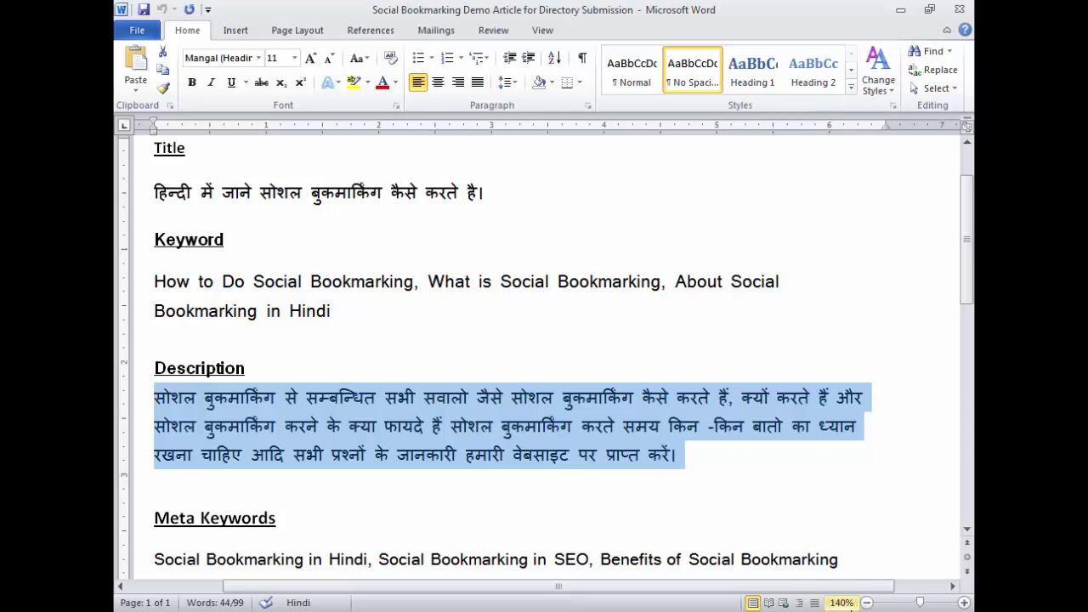
key(alt+Tab)
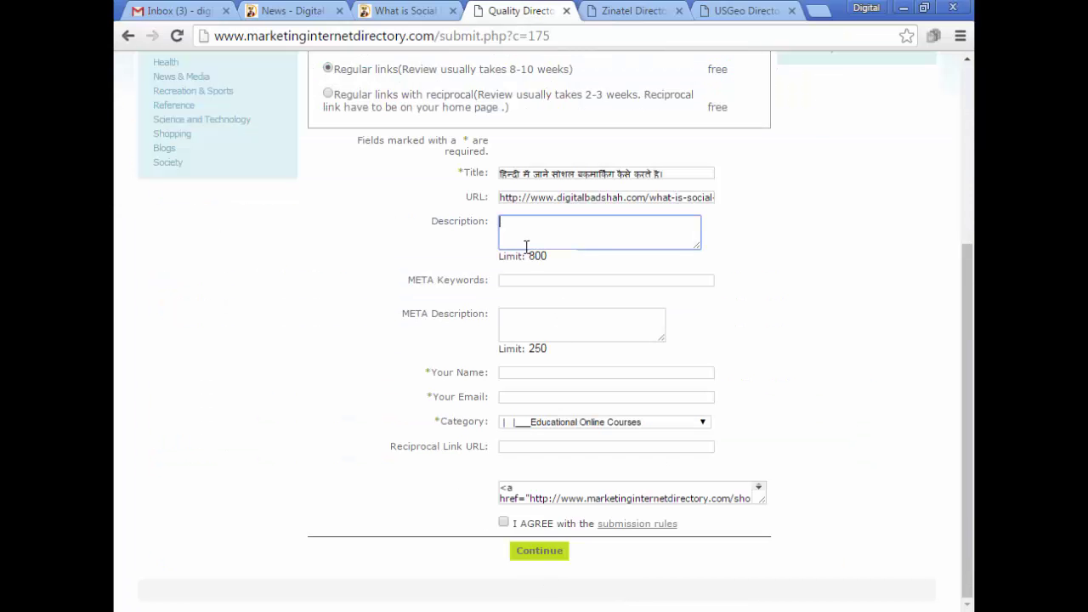
key(ctrl+v)
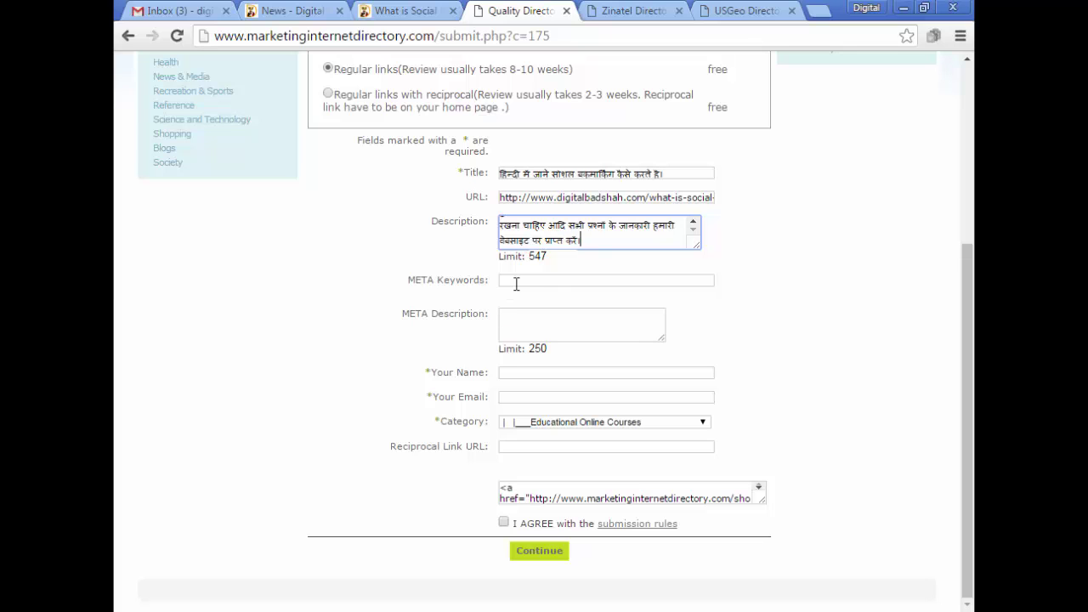
Put focus in the META Keywords field and return to the Word article.
click(516, 282)
click(515, 328)
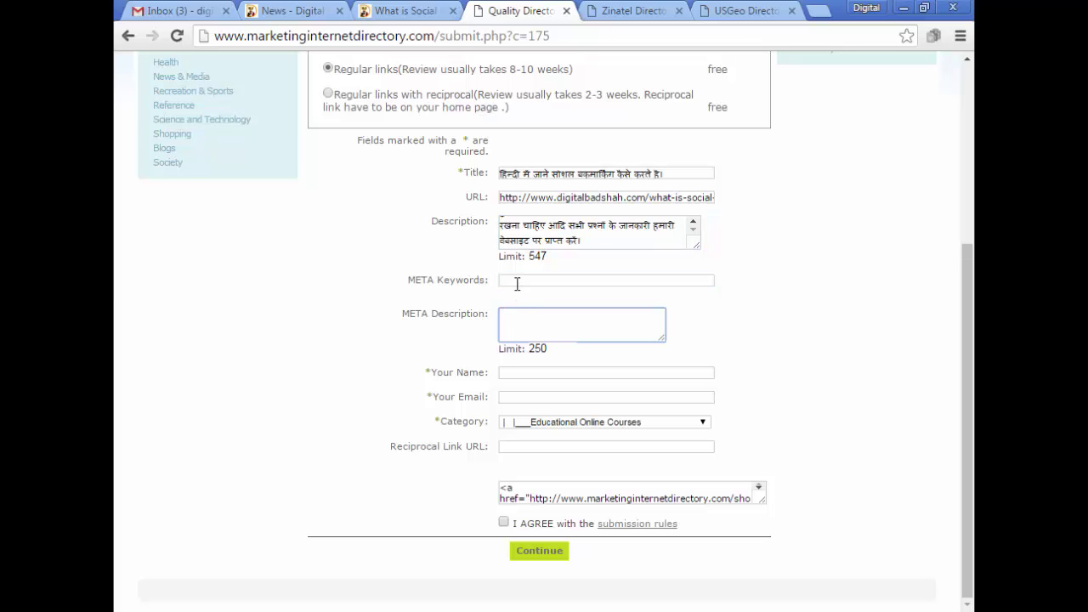
click(516, 281)
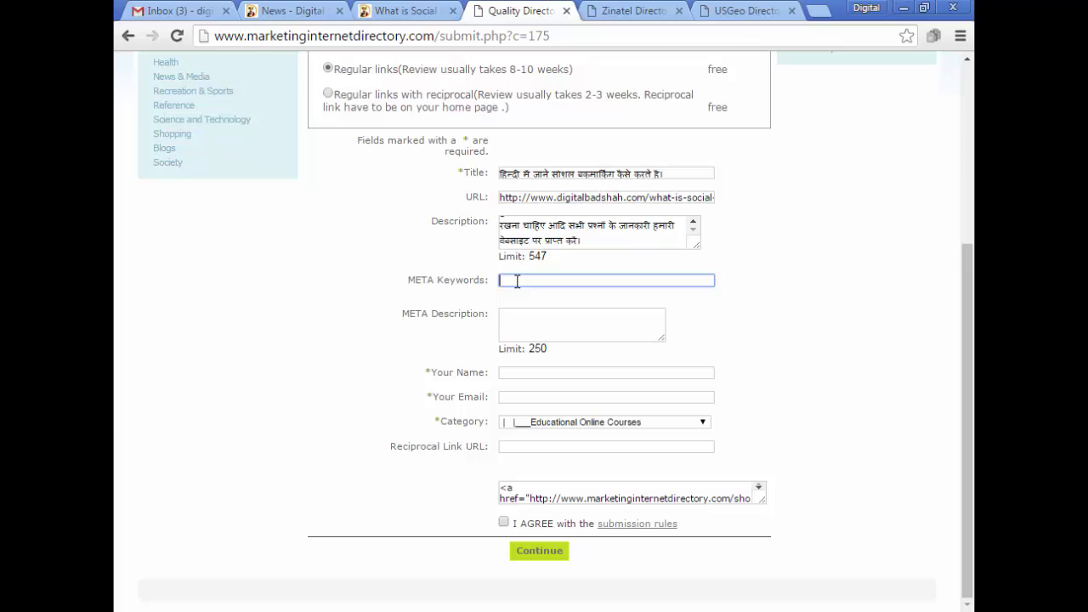
key(alt+Tab)
Copy the Meta Keywords line from Word into the META Keywords field.
scroll(150, 453, down, 2)
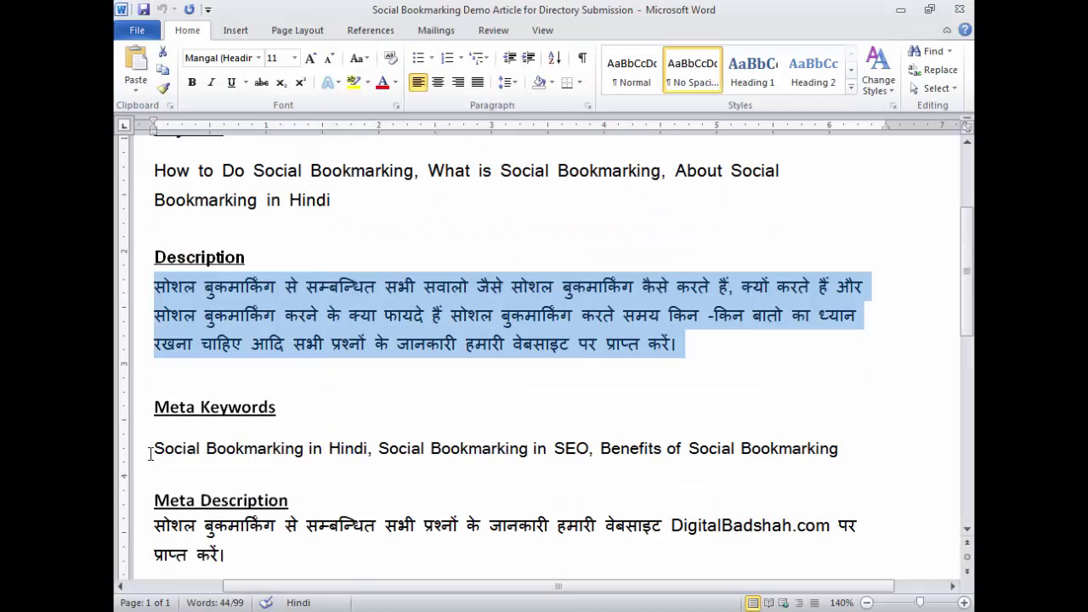
drag(149, 453, 820, 458)
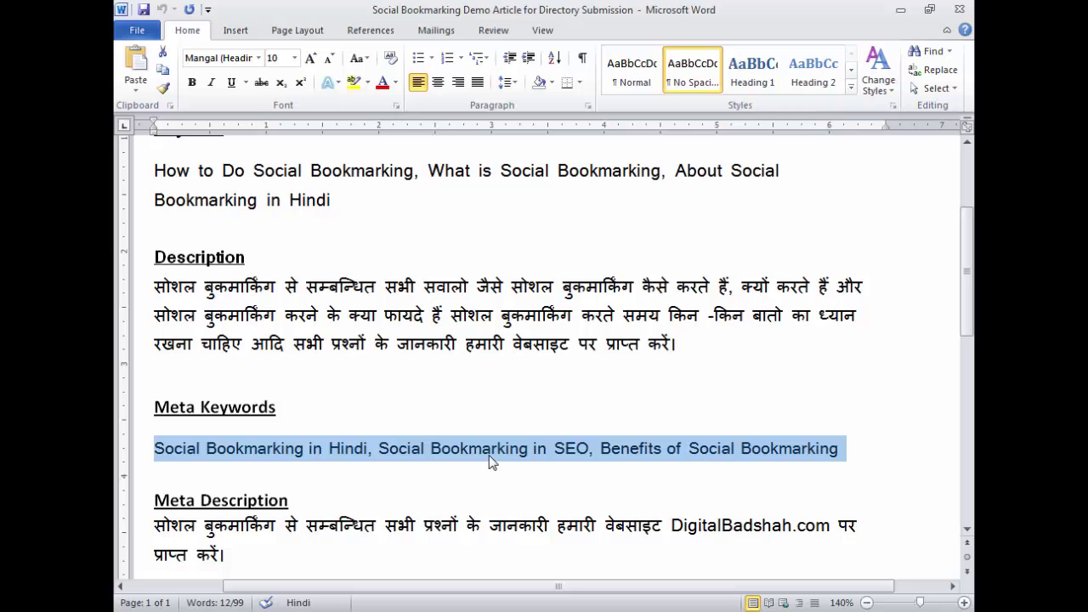
key(alt+Tab)
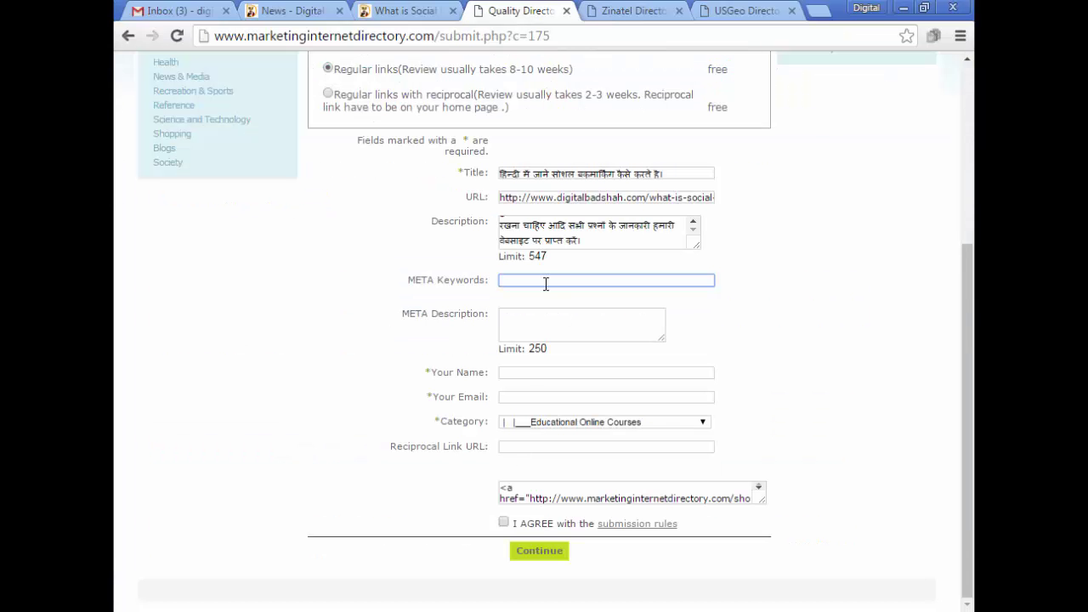
key(ctrl+v)
click(539, 318)
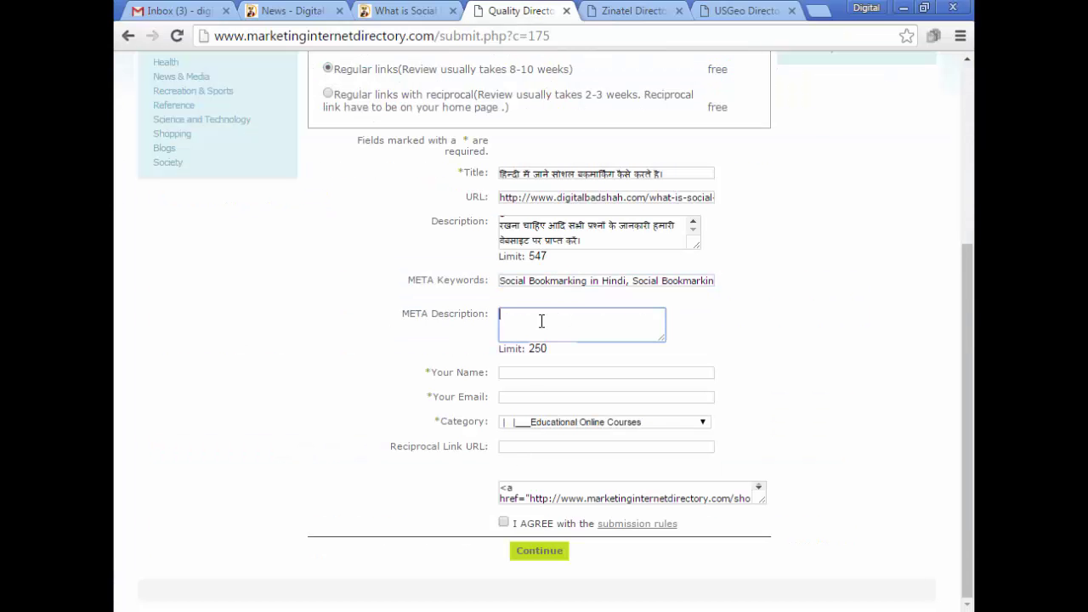
Paste the Hindi Meta Description from Word into META Description, leaving 147 characters.
key(alt+Tab)
scroll(297, 472, down, 2)
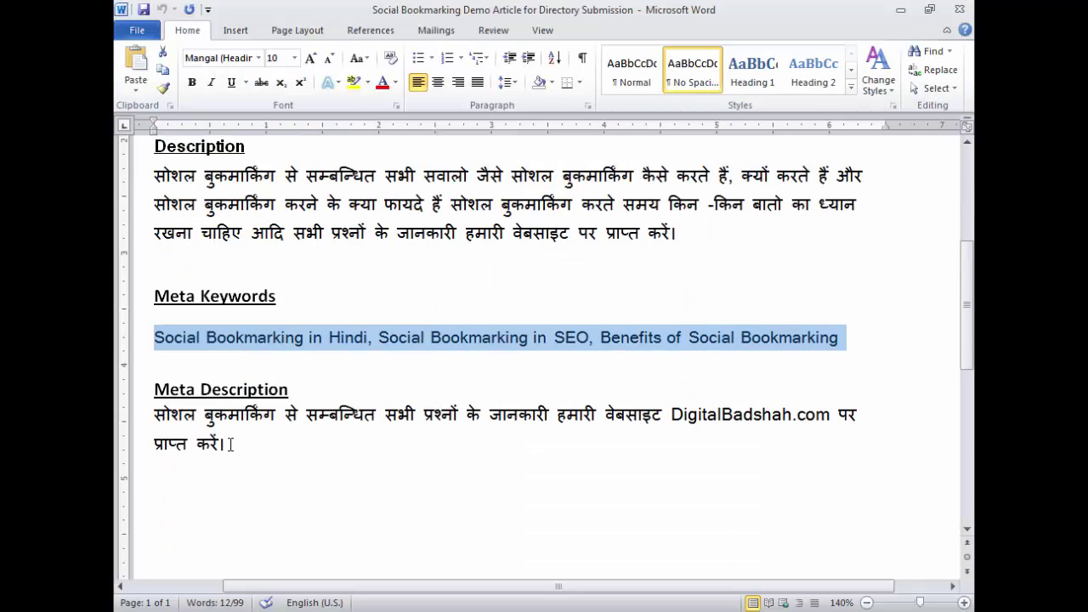
drag(229, 443, 150, 417)
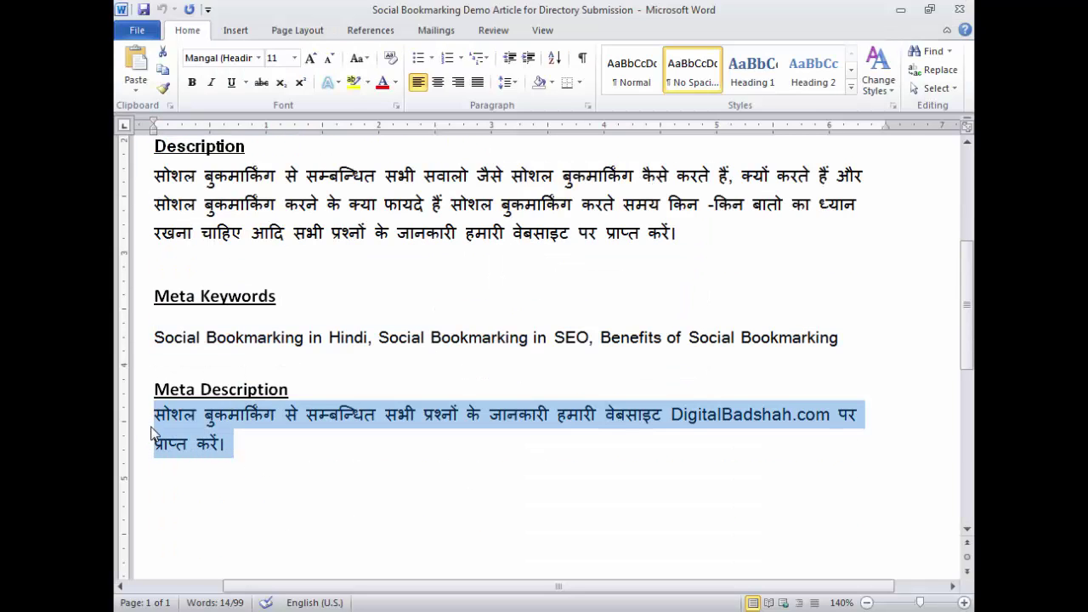
key(alt+Tab)
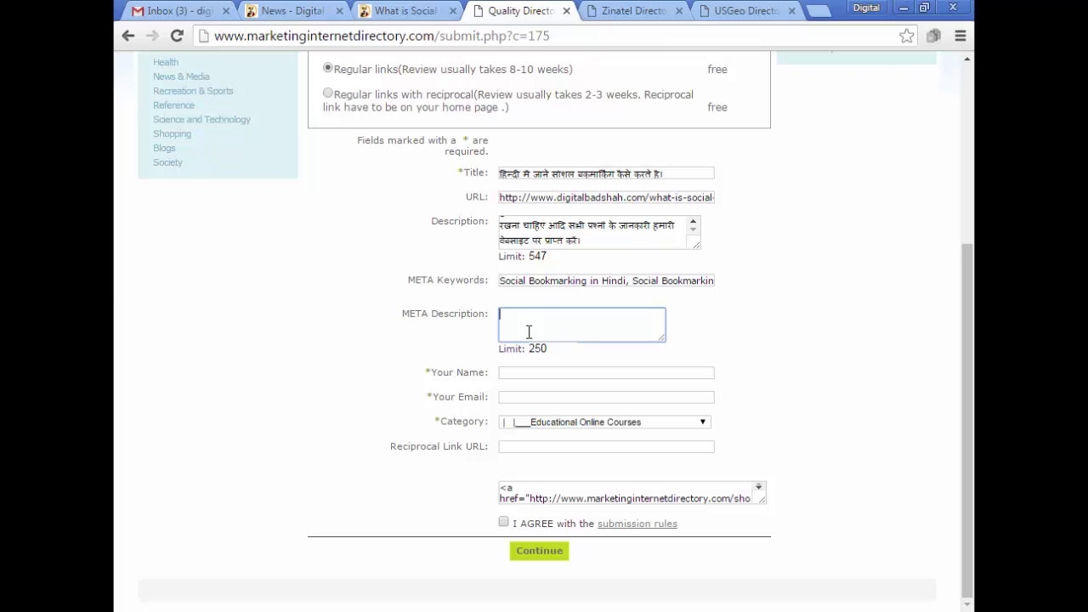
key(ctrl+v)
click(526, 374)
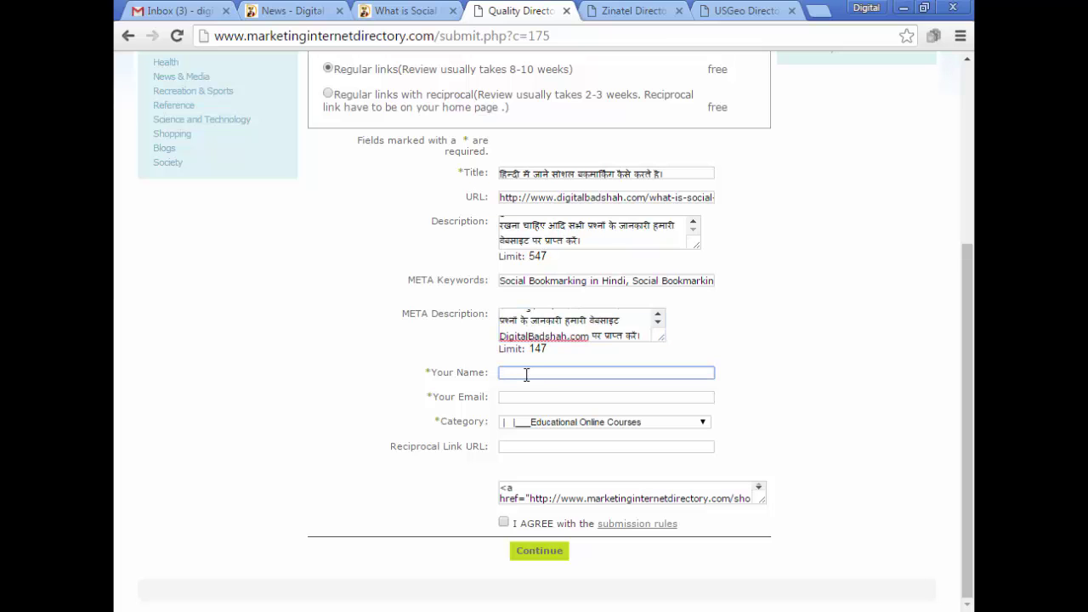
Enter the submitter's name and Gmail address, and tick the I AGREE box.
text(Neha)
click(557, 399)
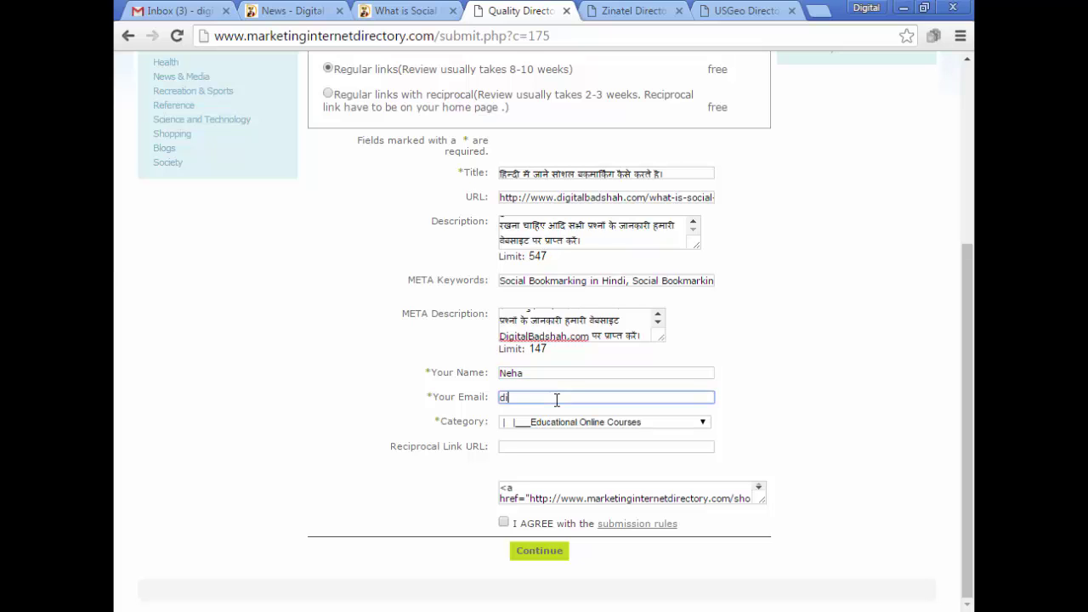
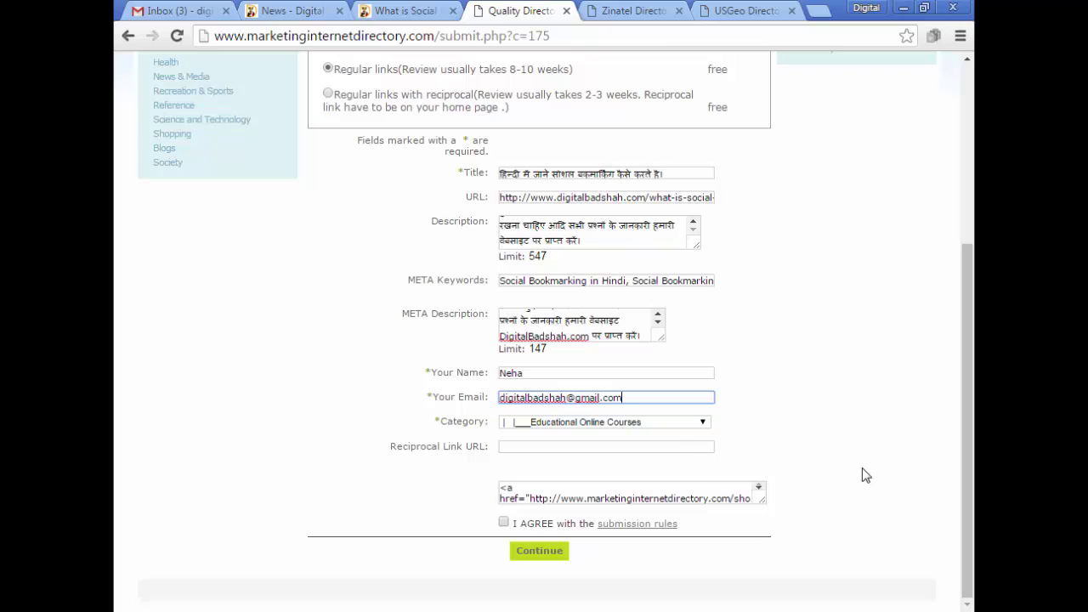
click(794, 433)
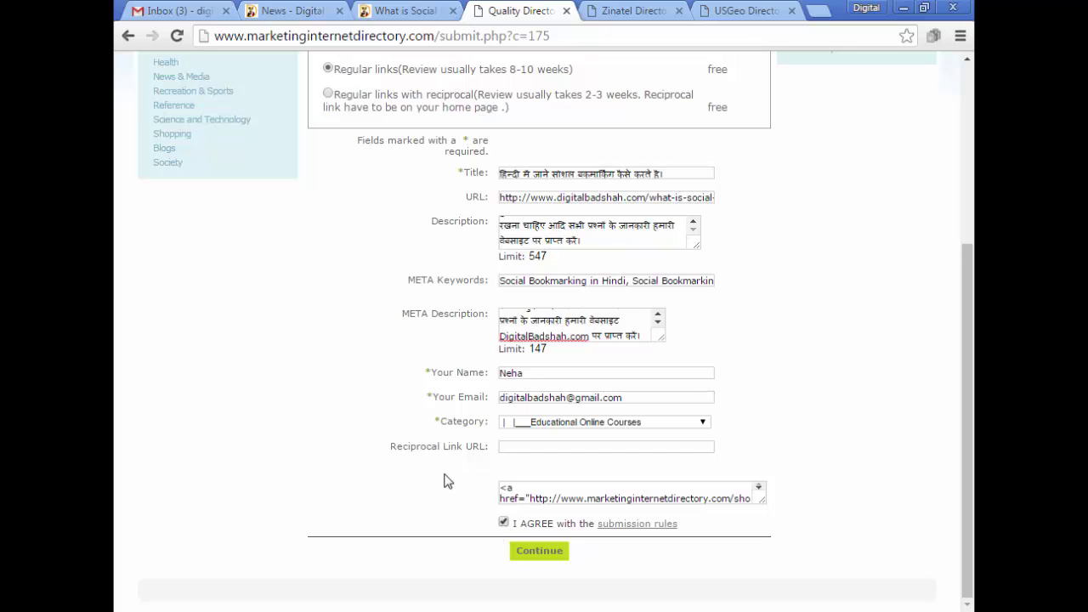
scroll(607, 576, up, 2)
scroll(607, 576, up, 3)
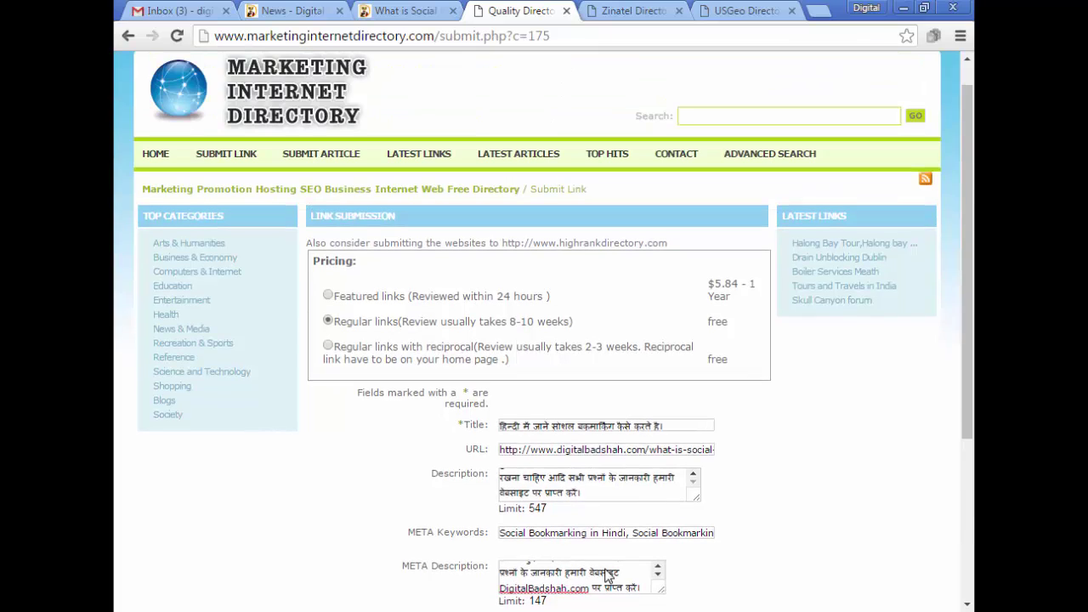
scroll(616, 535, down, 4)
scroll(616, 534, down, 1)
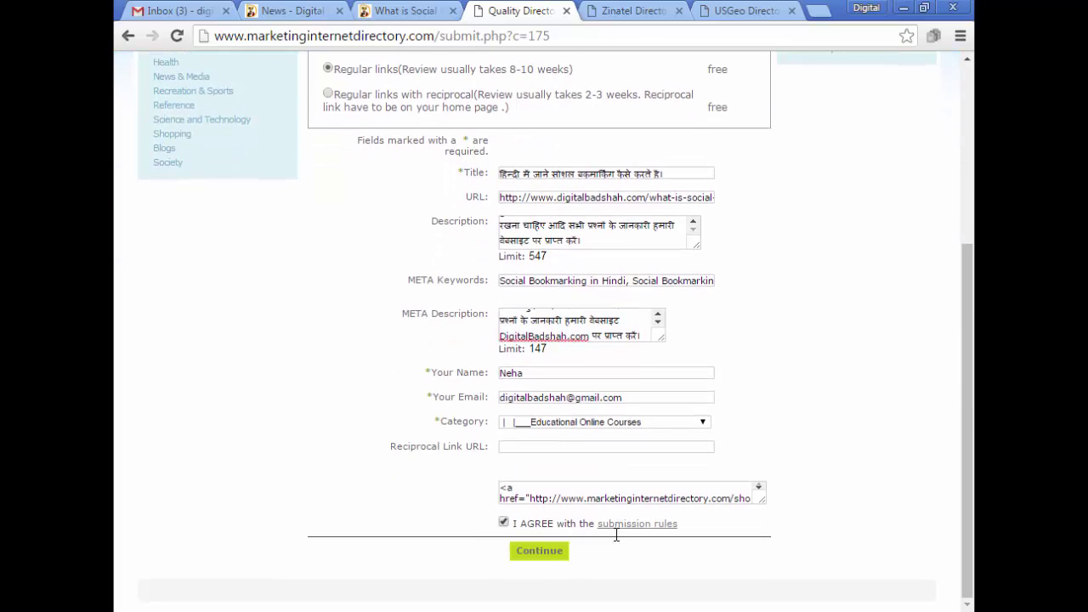
Delete the Hindi title's opening words to meet the length rule, resubmit, then check Gmail.
click(542, 559)
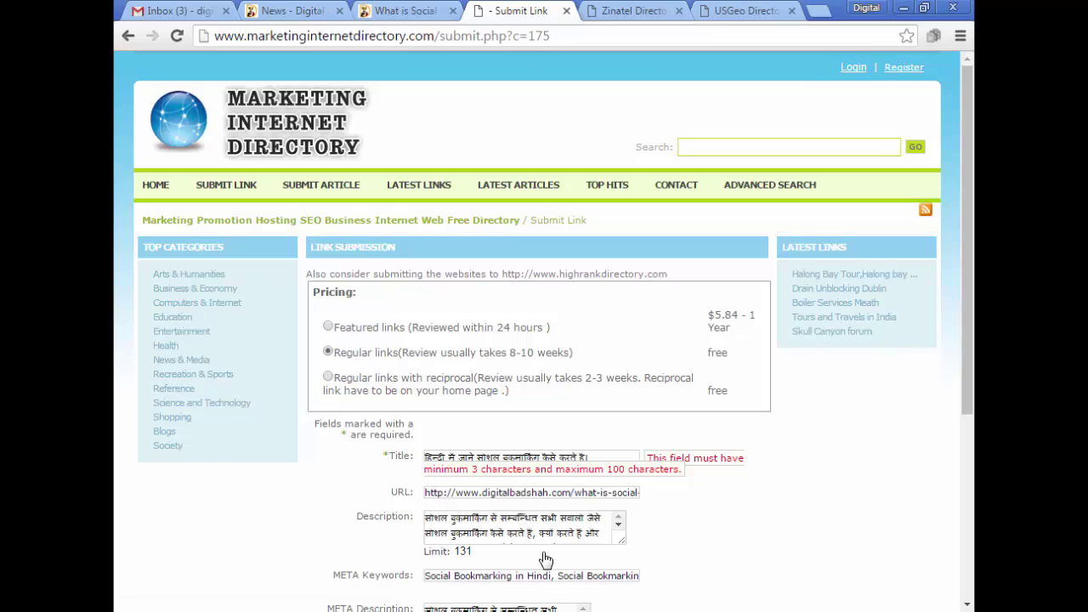
scroll(544, 560, down, 3)
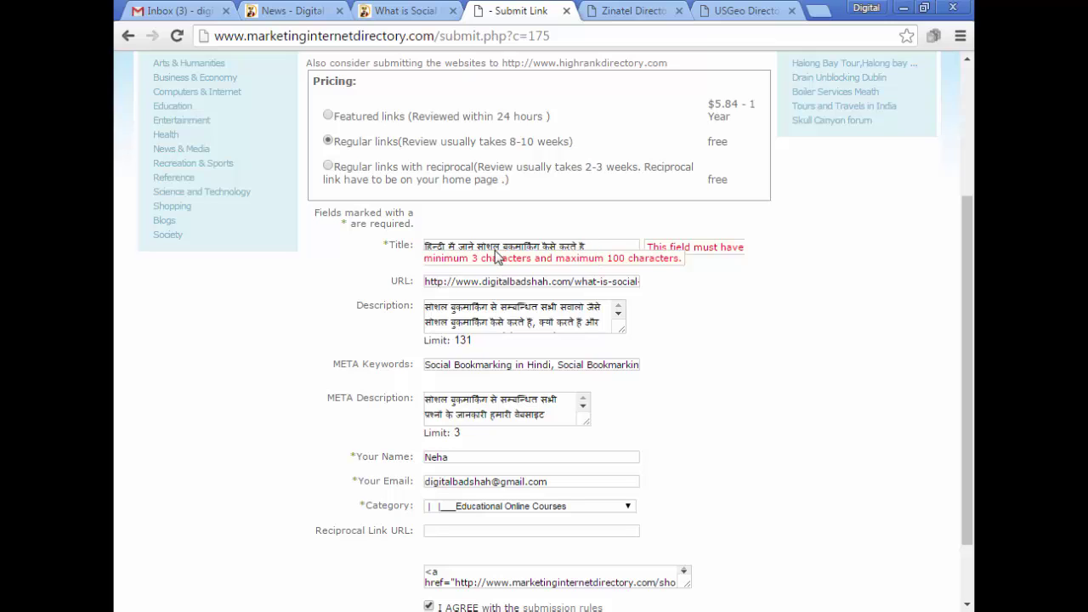
drag(477, 247, 418, 257)
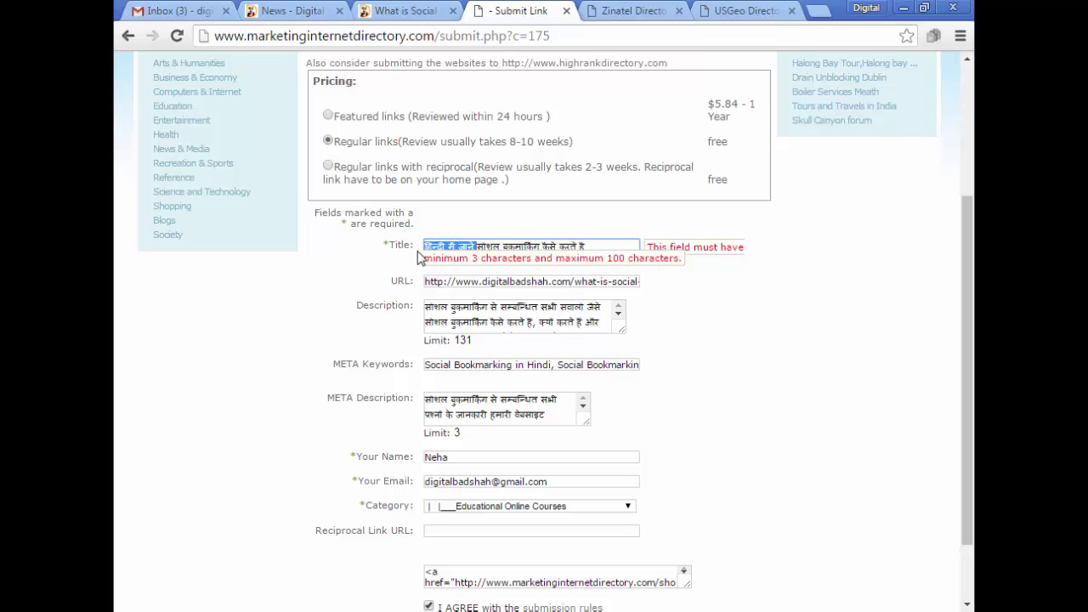
key(BackSpace)
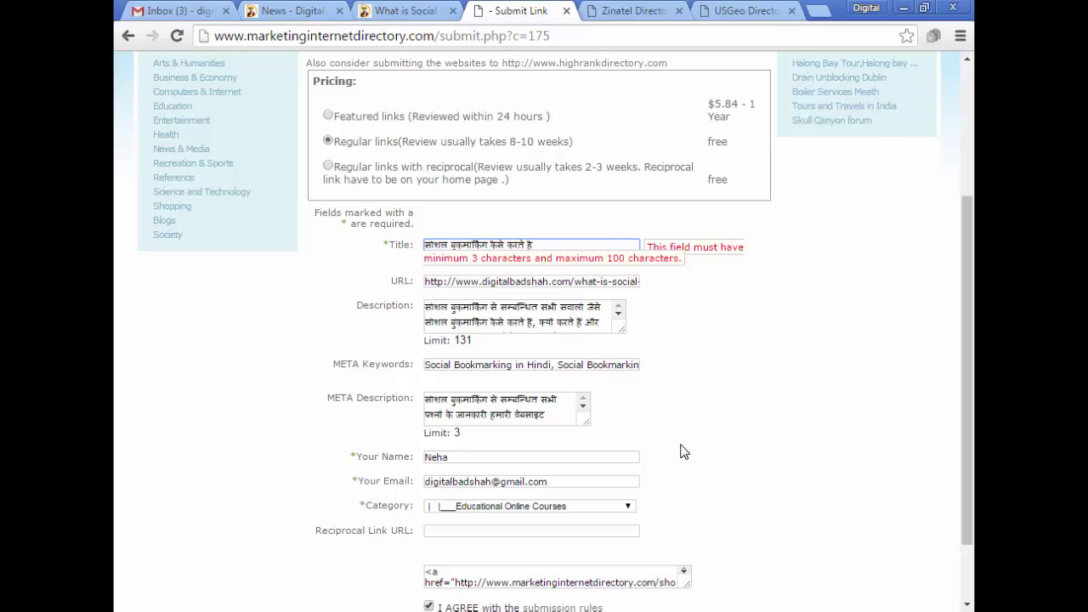
scroll(680, 450, down, 1)
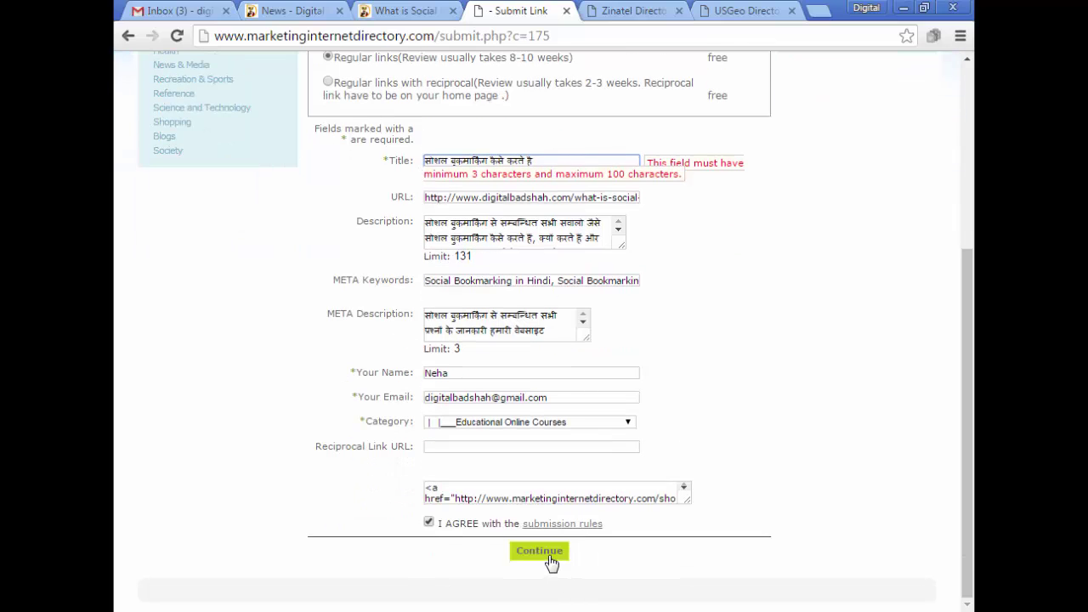
click(548, 559)
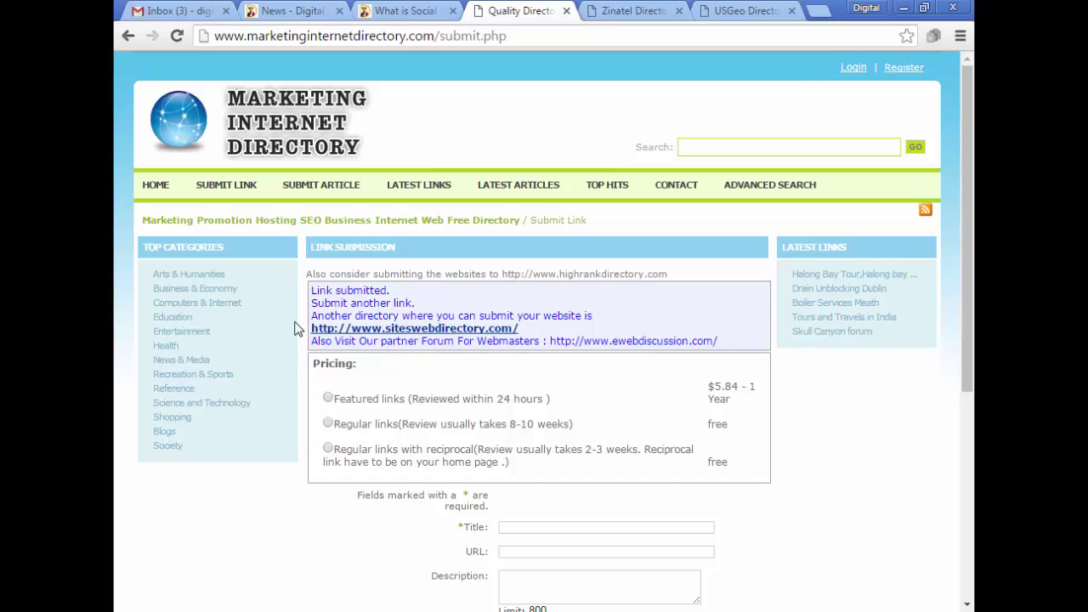
click(170, 11)
Refresh Gmail, read the 'Your Link Review' email showing the link as pending, and return to the inbox.
click(392, 129)
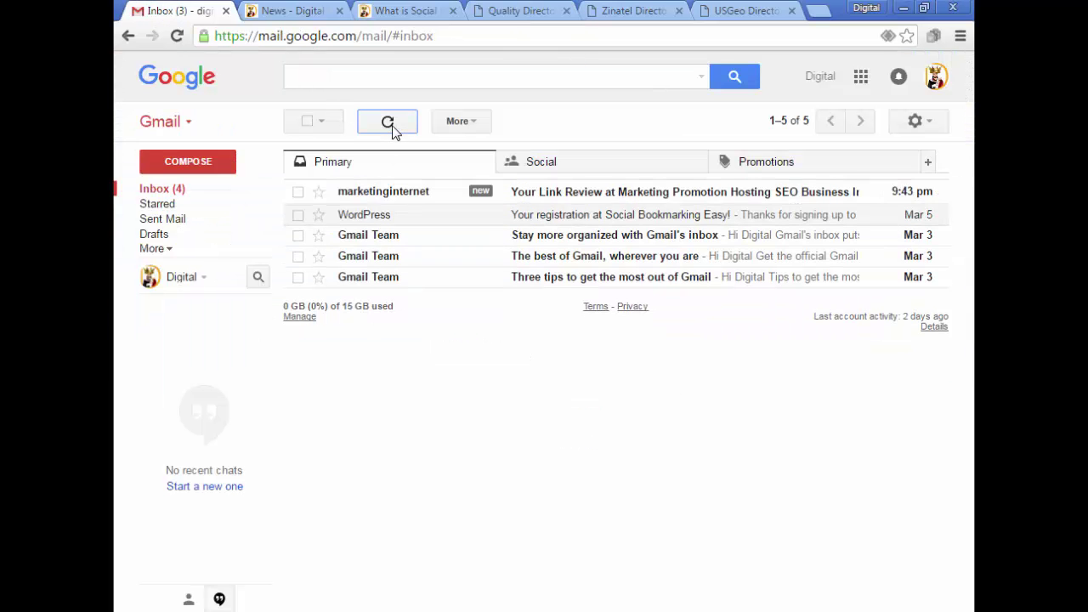
click(560, 201)
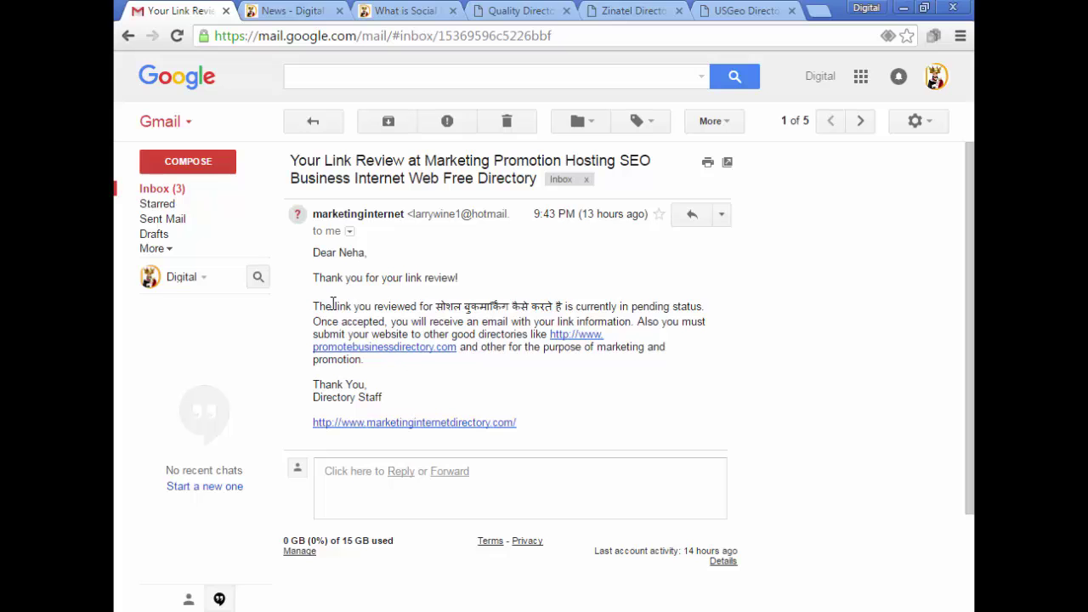
click(310, 121)
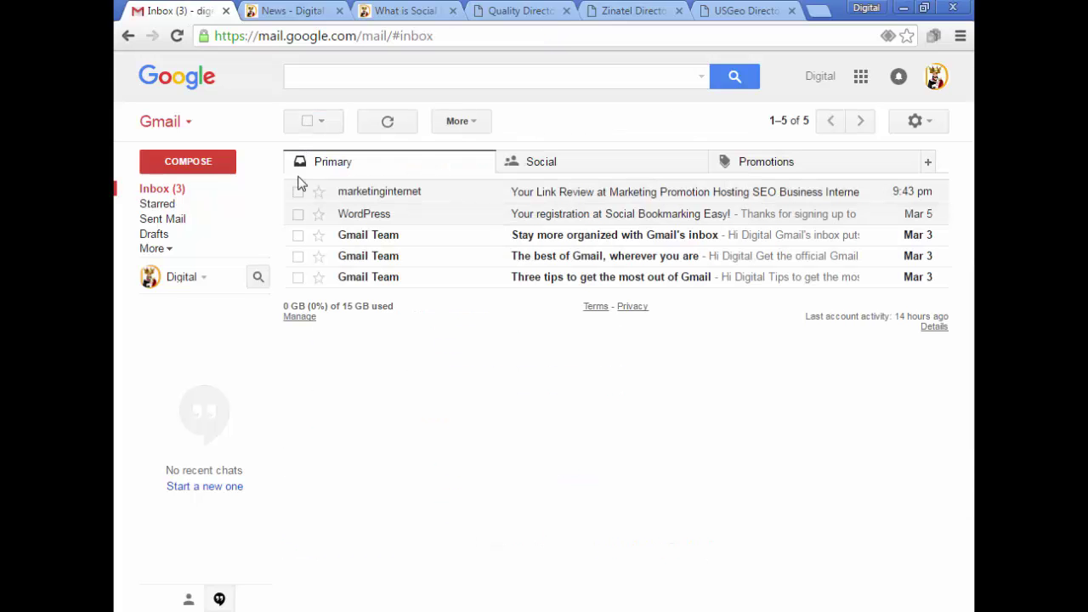